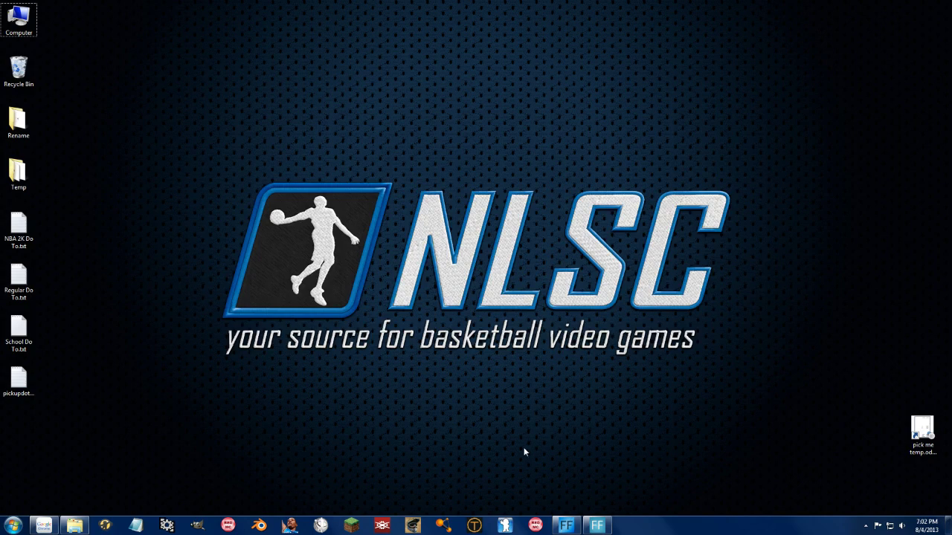
- Launch RED Modding Center and load zCurrent Base - Copy.ROS from the NBA 2K13 Saves folder
{"action": "left_click", "coordinate": [536, 526]}
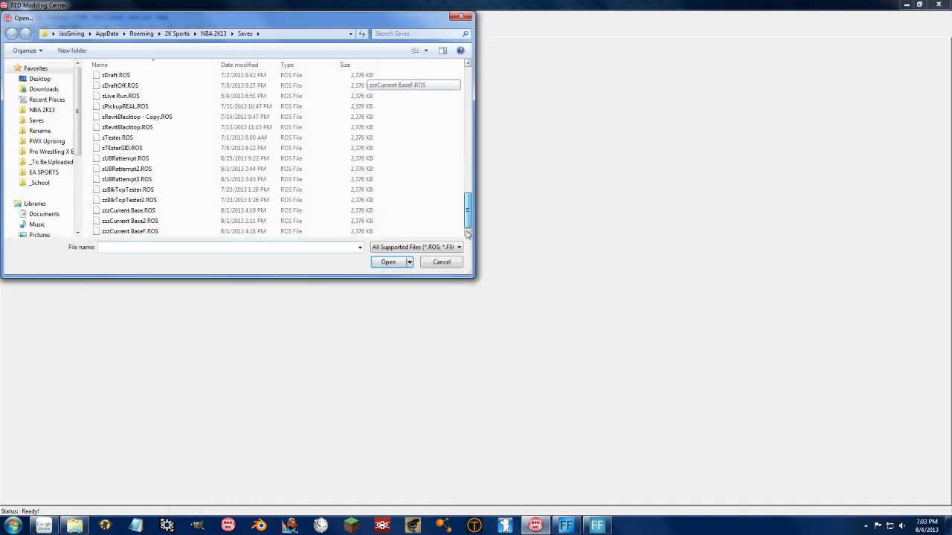
{"action": "left_click", "coordinate": [133, 128]}
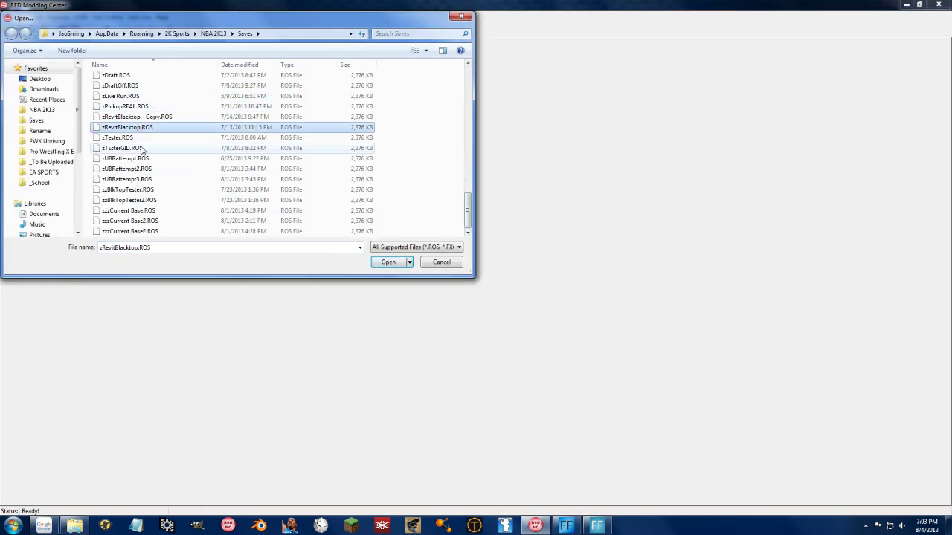
{"action": "scroll", "coordinate": [141, 178], "scroll_direction": "up", "scroll_amount": 3}
{"action": "scroll", "coordinate": [141, 183], "scroll_direction": "down", "scroll_amount": 2}
{"action": "key", "text": "ctrl+v"}
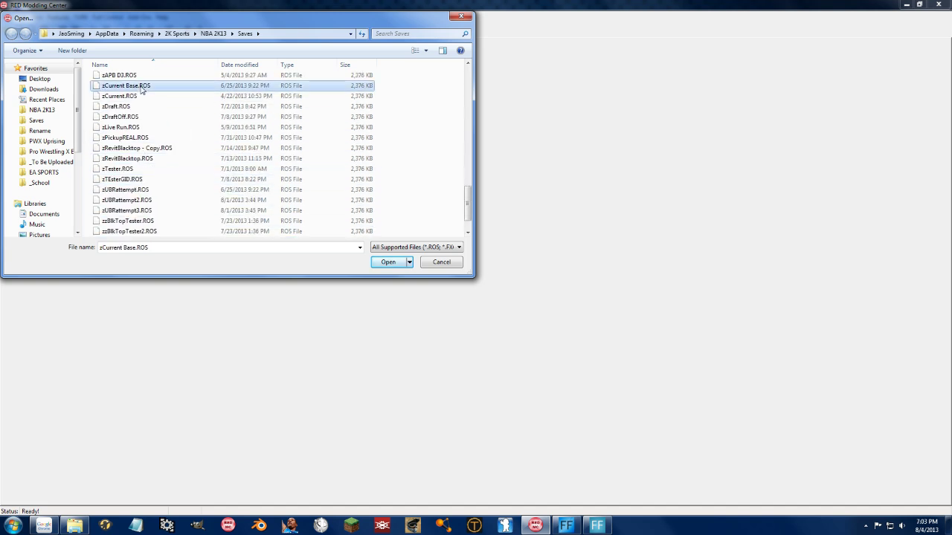
{"action": "double_click", "coordinate": [141, 86]}
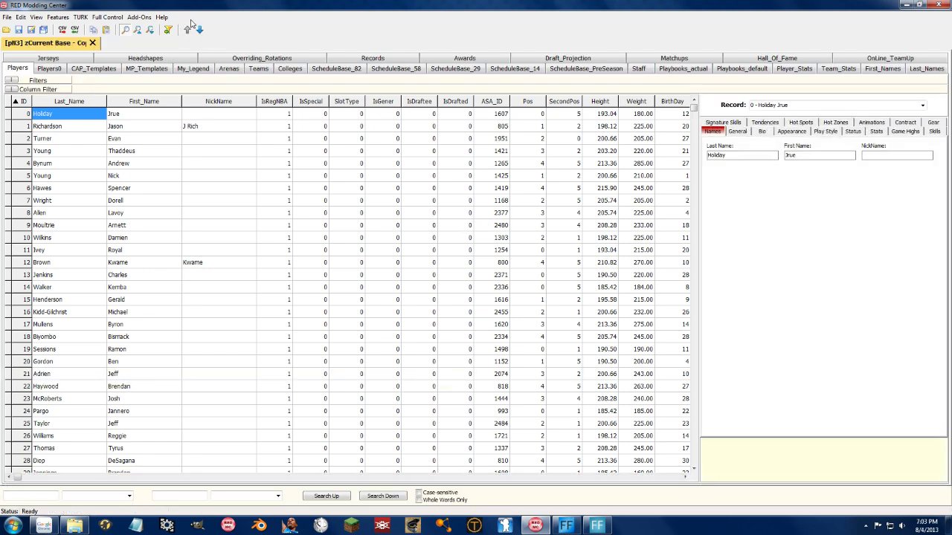
{"action": "left_click", "coordinate": [108, 18]}
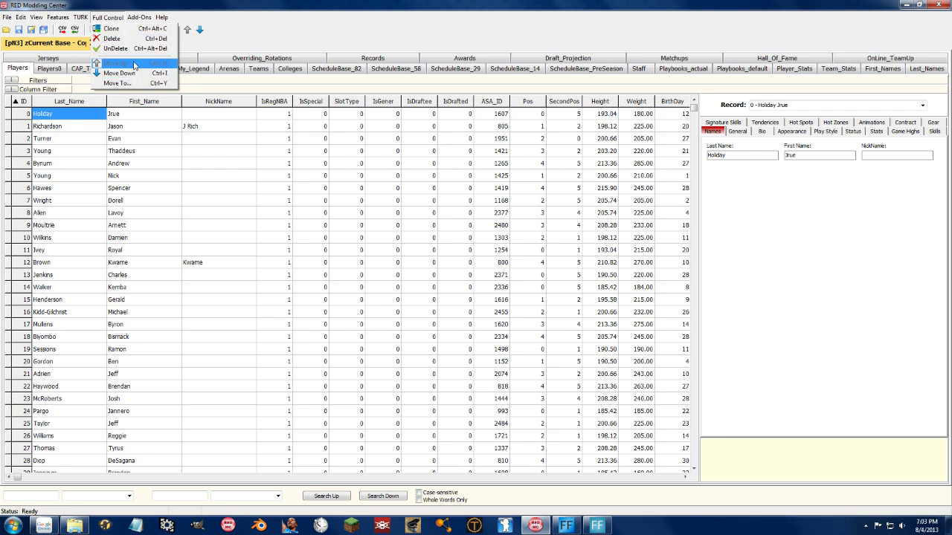
{"action": "left_click", "coordinate": [136, 176]}
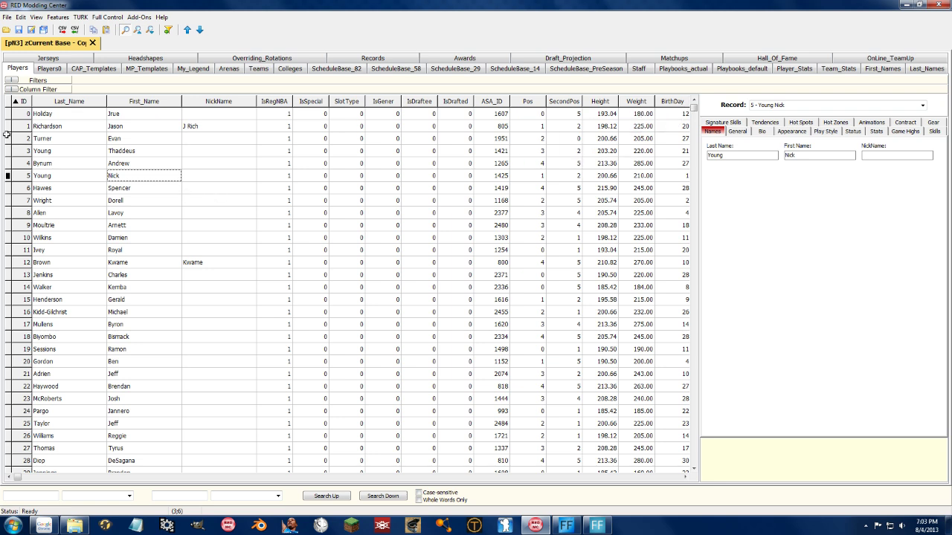
- Select the Last_Name cells of every player from row 0 through row 1530
{"action": "left_click", "coordinate": [51, 116]}
{"action": "left_click", "coordinate": [690, 468]}
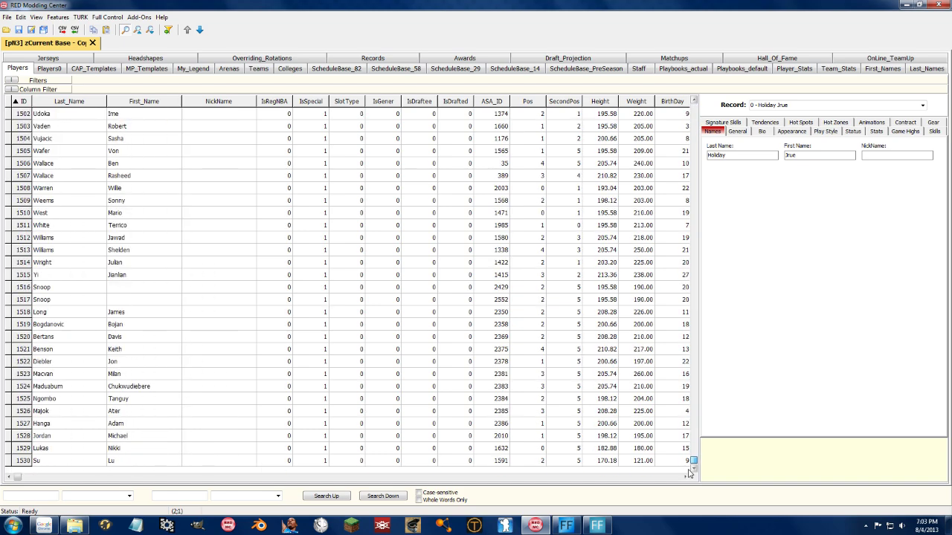
{"action": "left_click_drag", "start_coordinate": [689, 474], "coordinate": [690, 112]}
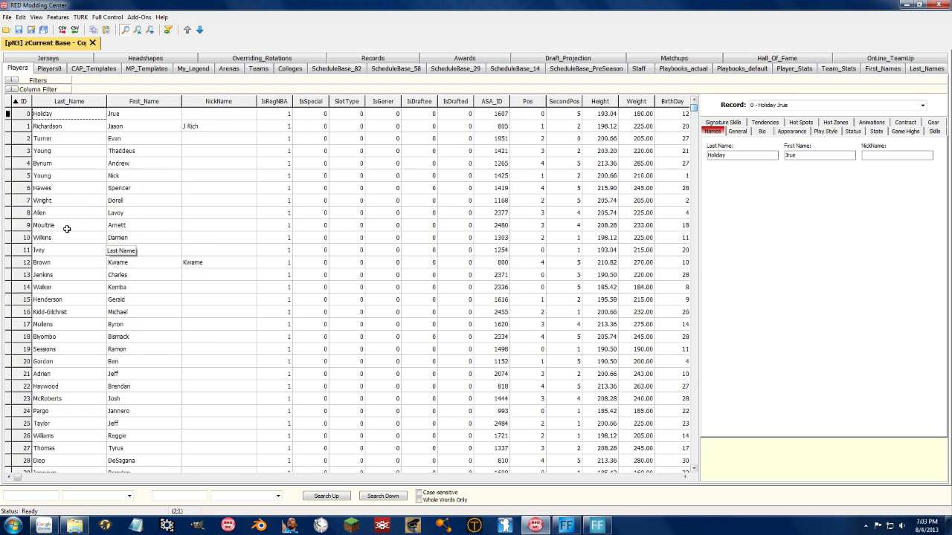
{"action": "left_click", "coordinate": [60, 200]}
{"action": "left_click", "coordinate": [57, 113]}
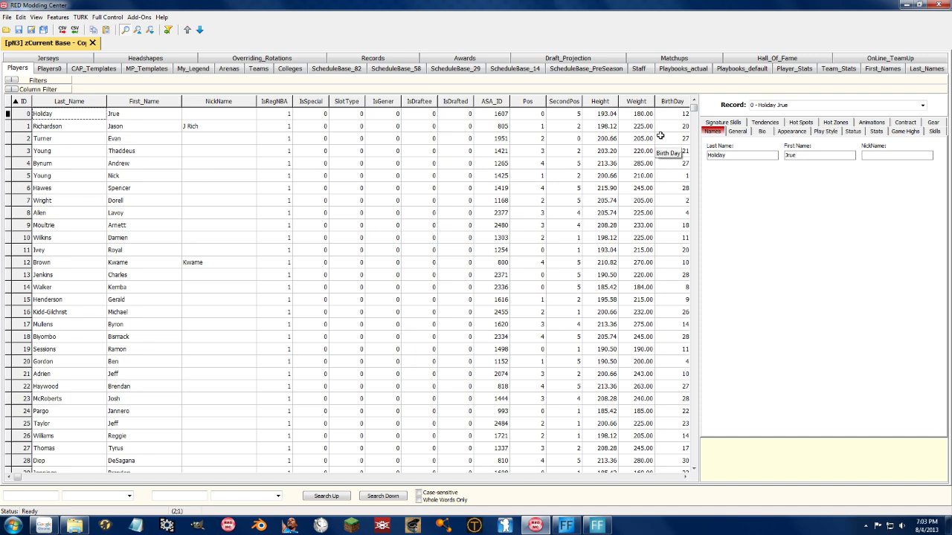
{"action": "left_click_drag", "start_coordinate": [692, 109], "coordinate": [692, 467]}
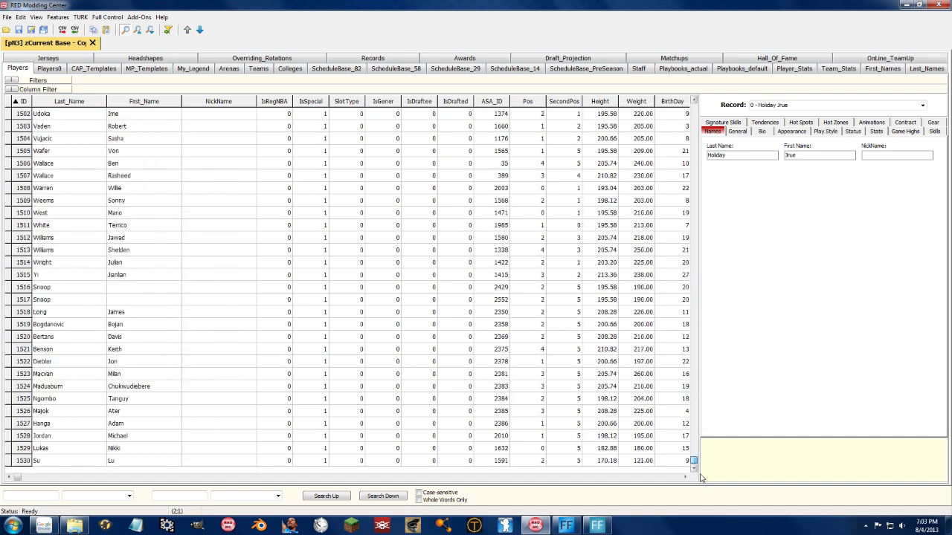
{"action": "left_click", "coordinate": [57, 456], "text": "shift"}
- Clone the selected players so the list runs to row 3061, then check the Teams table
{"action": "left_click", "coordinate": [108, 18]}
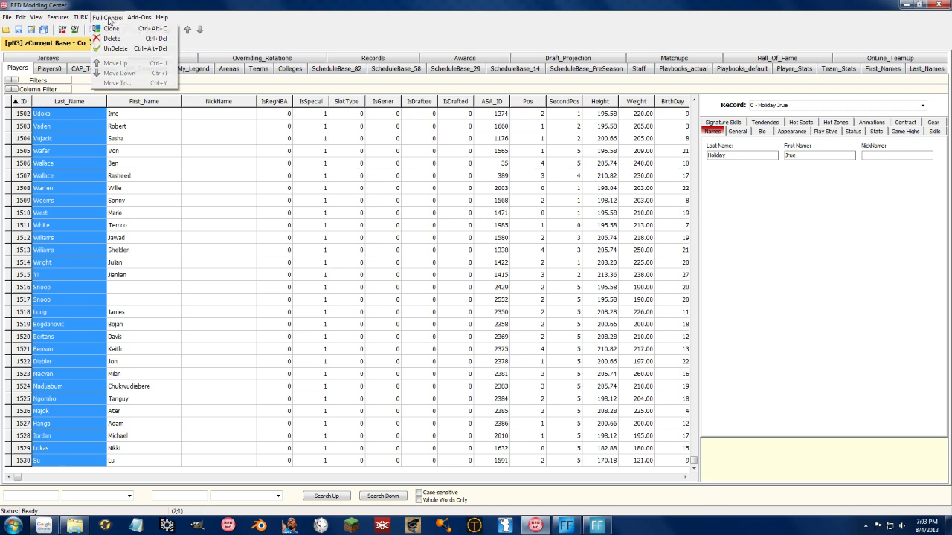
{"action": "left_click", "coordinate": [111, 28]}
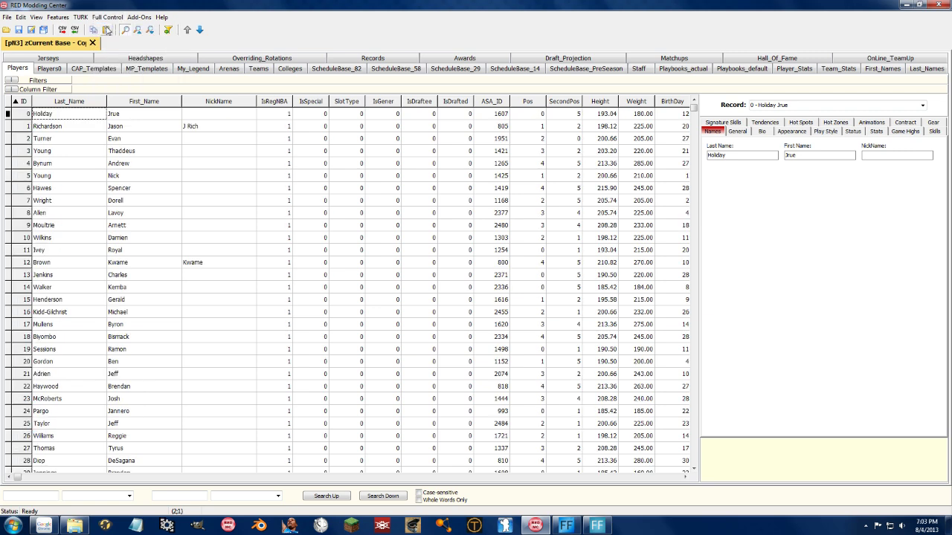
{"action": "left_click_drag", "start_coordinate": [692, 110], "coordinate": [691, 464]}
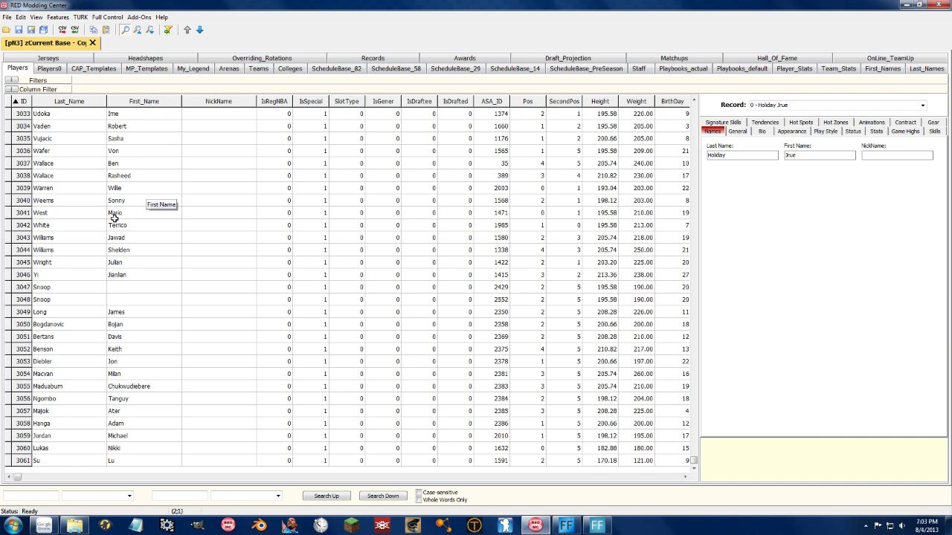
{"action": "left_click", "coordinate": [258, 69]}
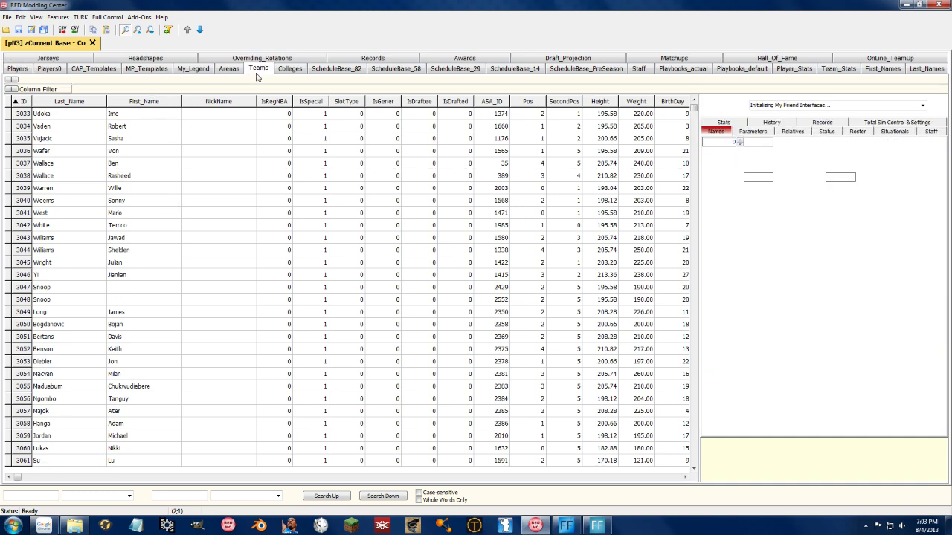
{"action": "left_click", "coordinate": [17, 70]}
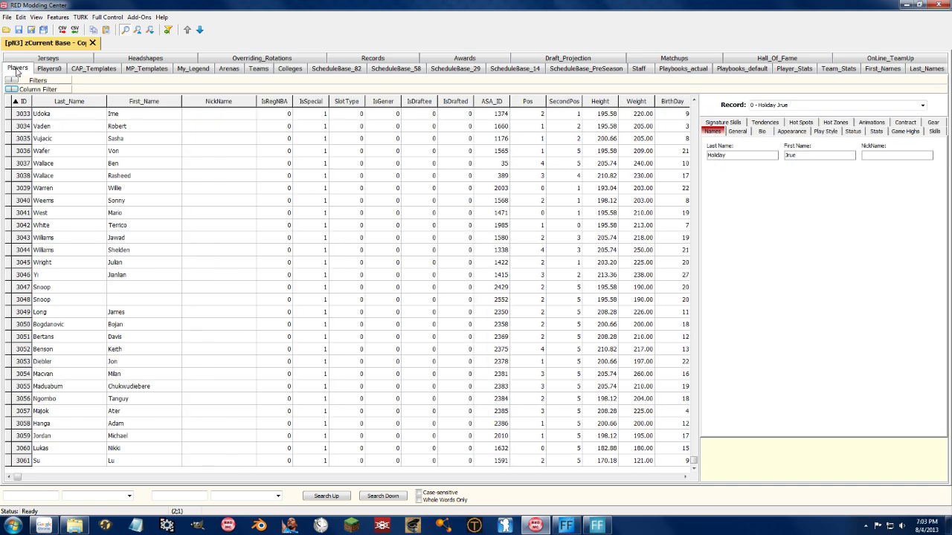
- Attempt a save, dismiss the Range check error, then close and reopen zCurrent Base - Copy.ROS
{"action": "left_click", "coordinate": [19, 30]}
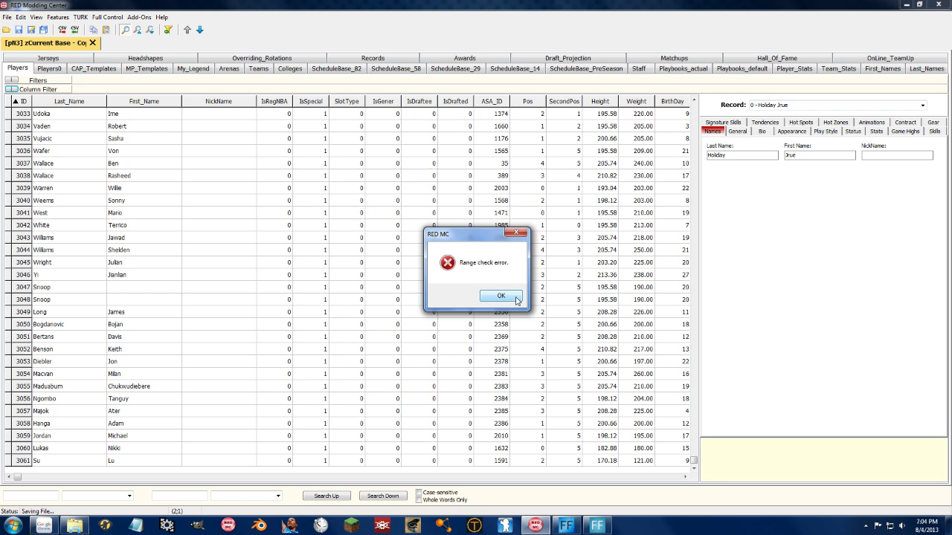
{"action": "left_click", "coordinate": [516, 301]}
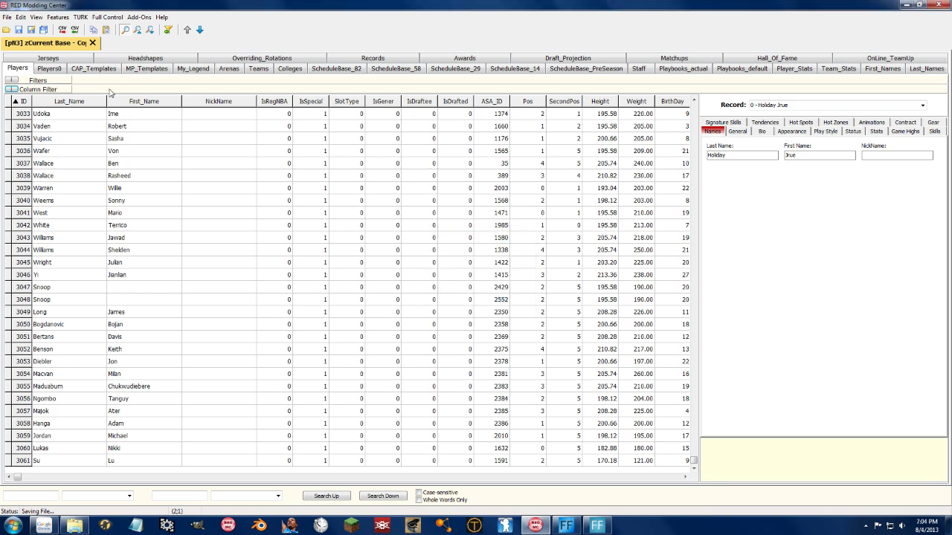
{"action": "left_click", "coordinate": [92, 42]}
{"action": "left_click", "coordinate": [7, 28]}
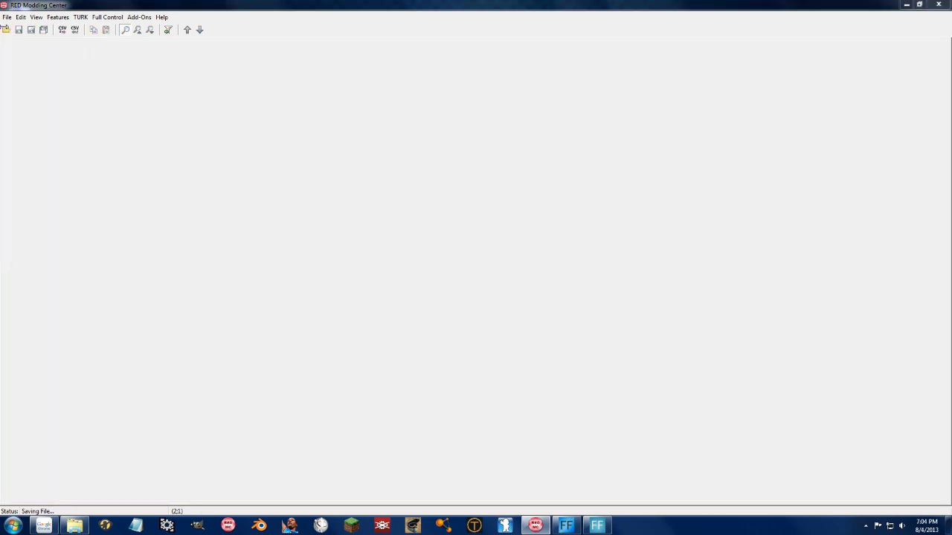
{"action": "type", "text": "zc"}
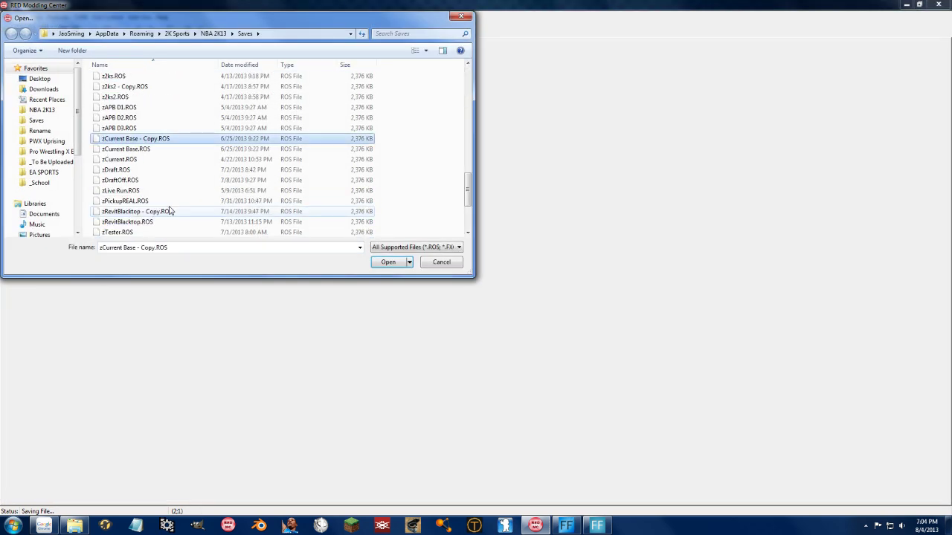
{"action": "left_click", "coordinate": [388, 263]}
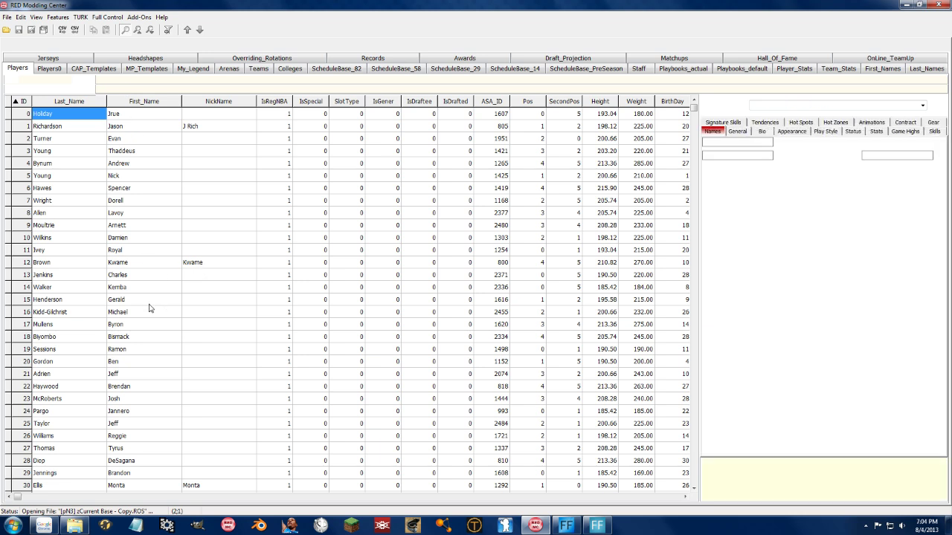
{"action": "left_click", "coordinate": [144, 303]}
- Delete every game in the ScheduleBase_82 schedule table
{"action": "left_click", "coordinate": [71, 116]}
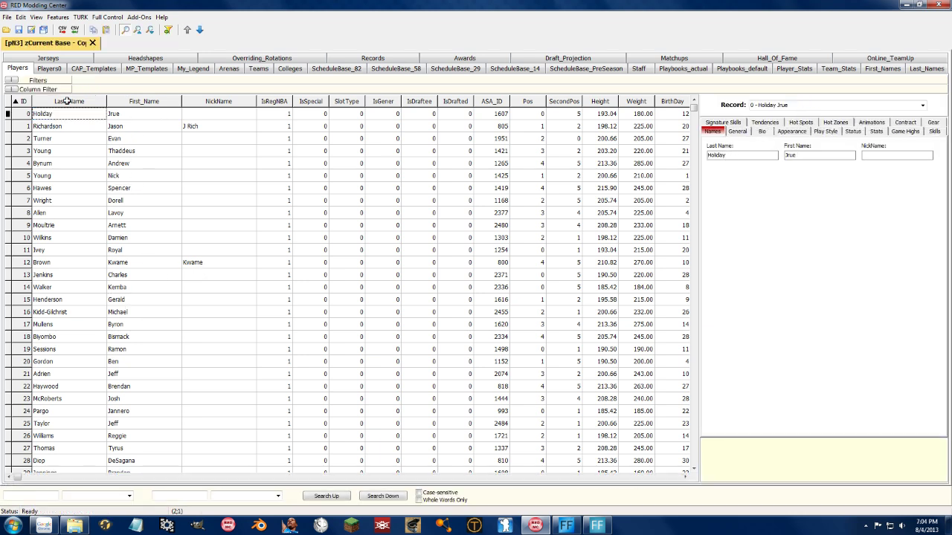
{"action": "left_click", "coordinate": [372, 69]}
{"action": "left_click", "coordinate": [110, 180]}
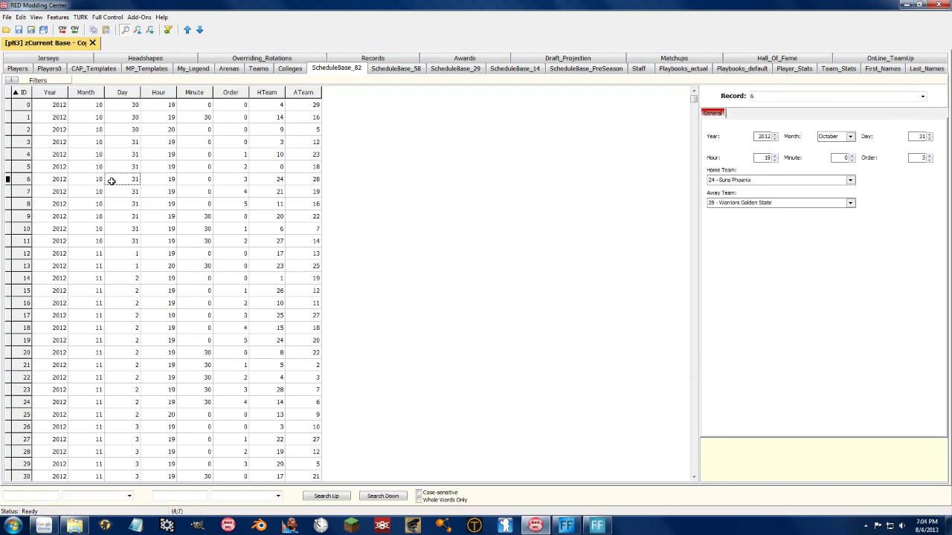
{"action": "left_click", "coordinate": [72, 118]}
{"action": "left_click_drag", "start_coordinate": [694, 97], "coordinate": [570, 494]}
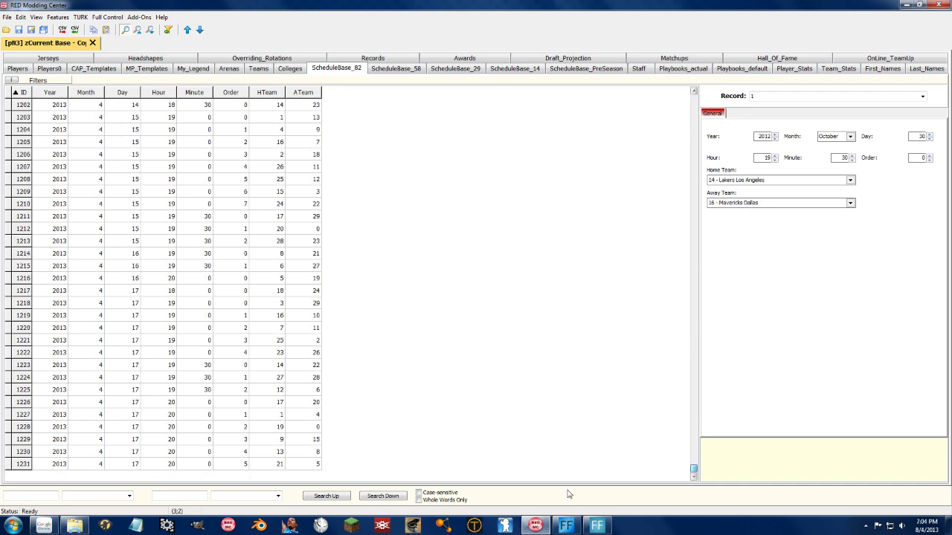
{"action": "left_click", "coordinate": [84, 467]}
{"action": "left_click", "coordinate": [104, 17]}
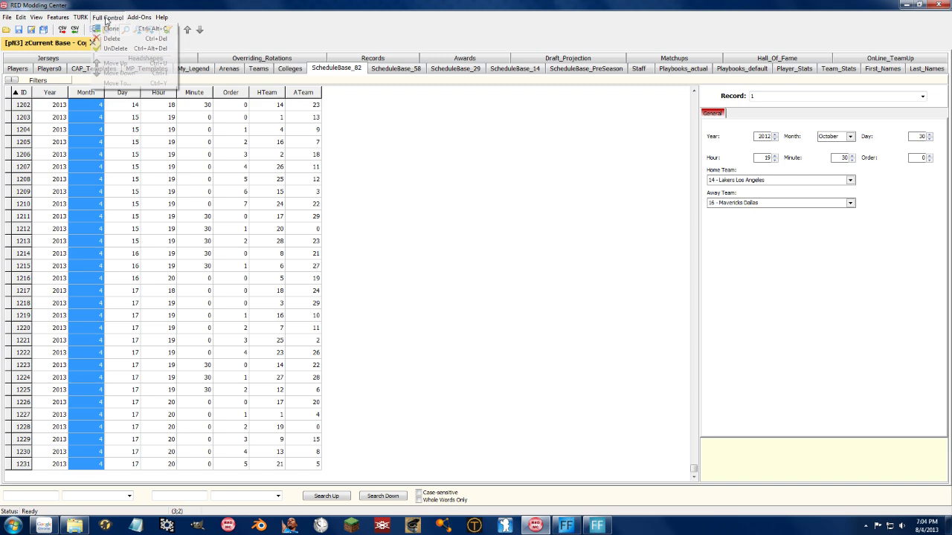
{"action": "left_click", "coordinate": [133, 48]}
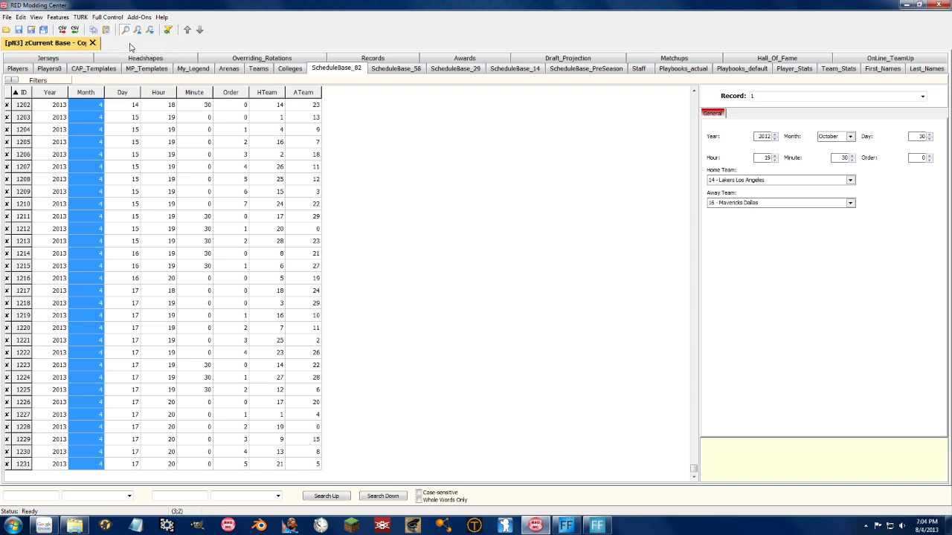
- Delete every game in the ScheduleBase_58 schedule table
{"action": "left_click", "coordinate": [405, 68]}
{"action": "left_click", "coordinate": [96, 117]}
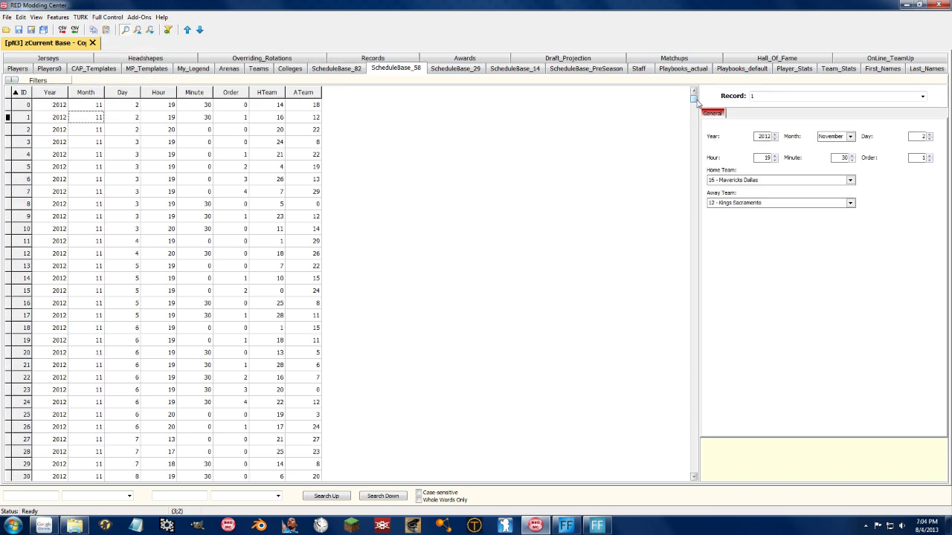
{"action": "left_click_drag", "start_coordinate": [694, 98], "coordinate": [703, 473]}
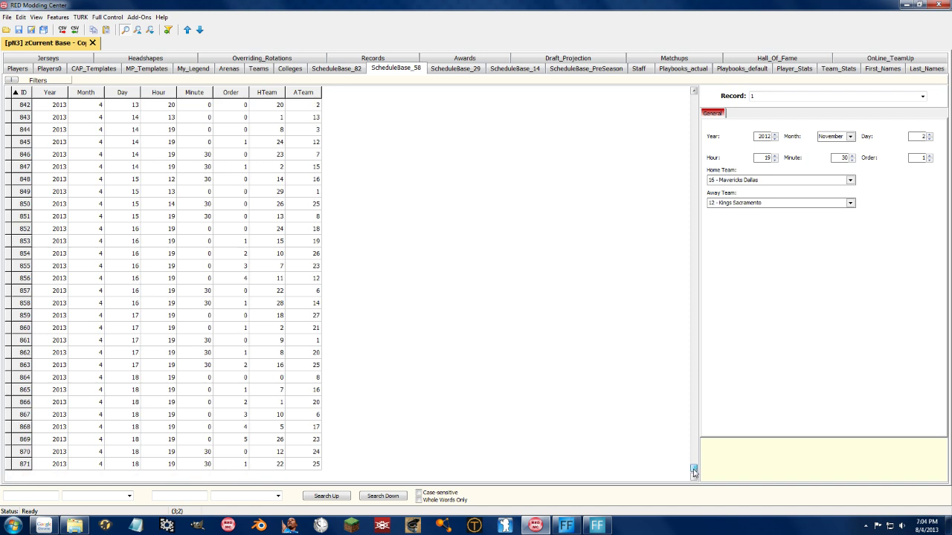
{"action": "left_click", "coordinate": [80, 461], "text": "shift"}
{"action": "left_click", "coordinate": [80, 16]}
{"action": "left_click", "coordinate": [119, 33]}
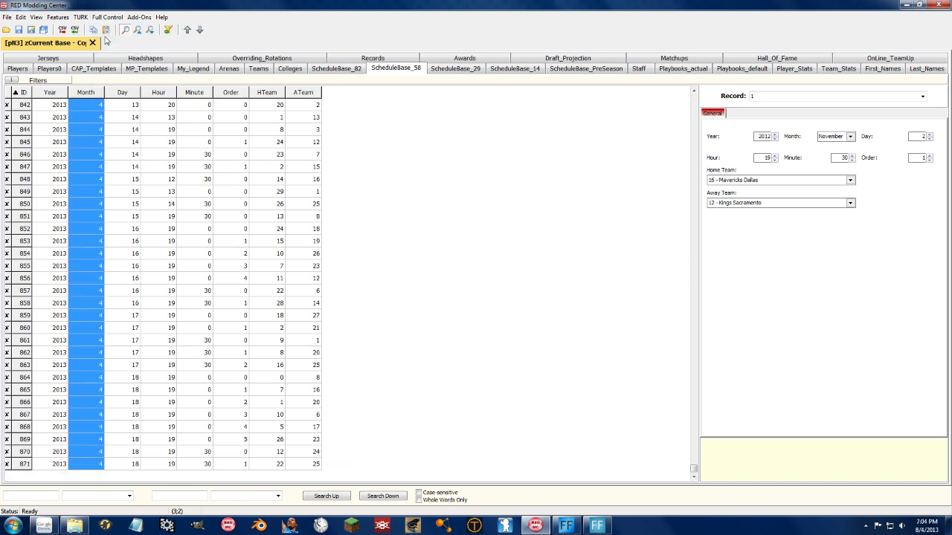
- Delete the ScheduleBase_29 rows down to row 436 and switch to the Headshapes table
{"action": "left_click", "coordinate": [453, 67]}
{"action": "left_click", "coordinate": [79, 116]}
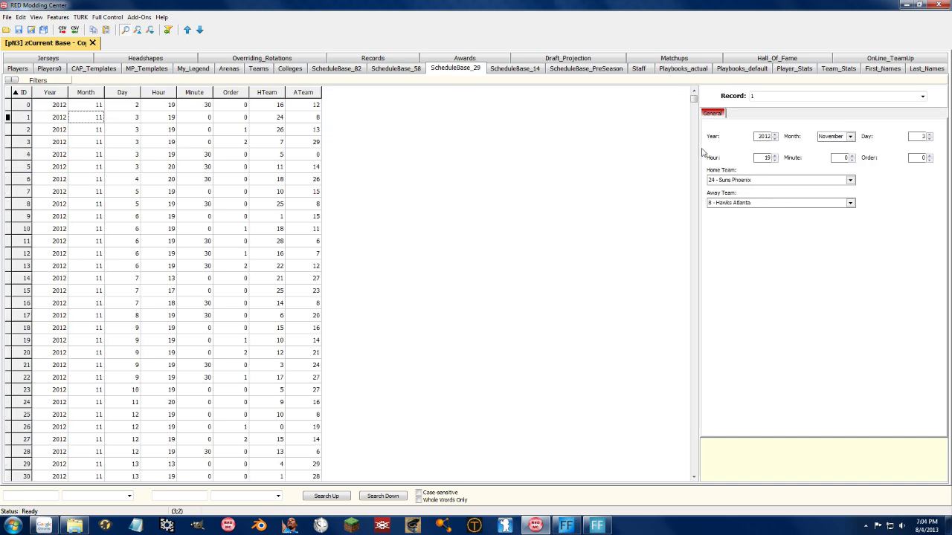
{"action": "left_click_drag", "start_coordinate": [695, 98], "coordinate": [695, 473]}
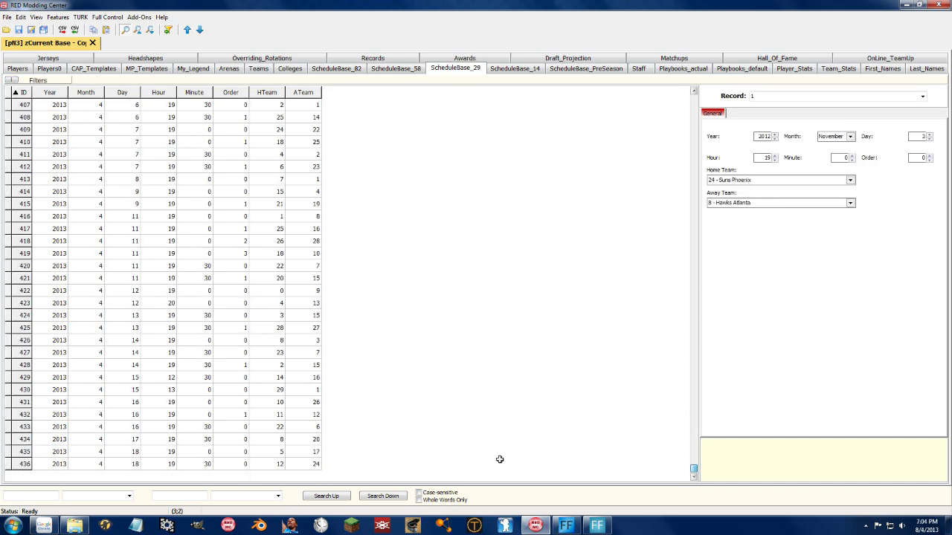
{"action": "left_click", "coordinate": [119, 462], "text": "shift"}
{"action": "left_click", "coordinate": [108, 16]}
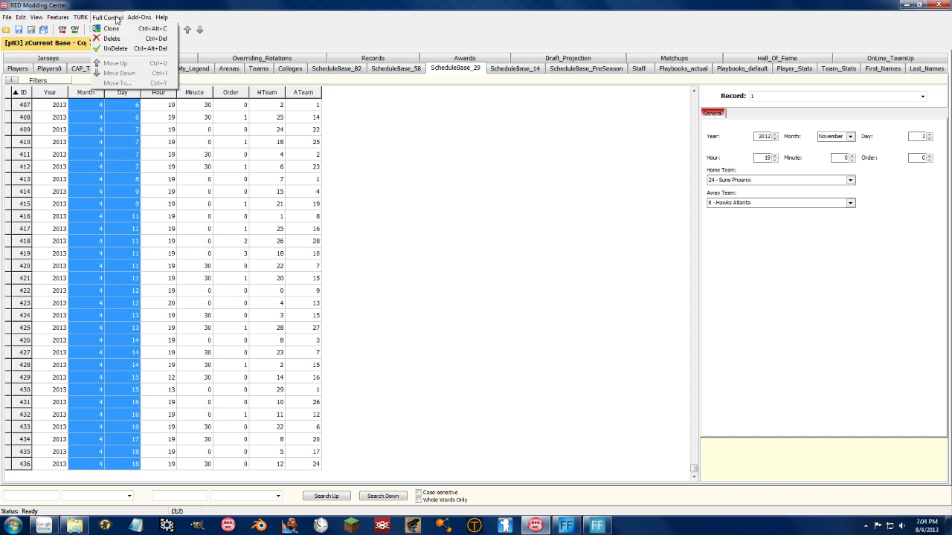
{"action": "left_click", "coordinate": [109, 40]}
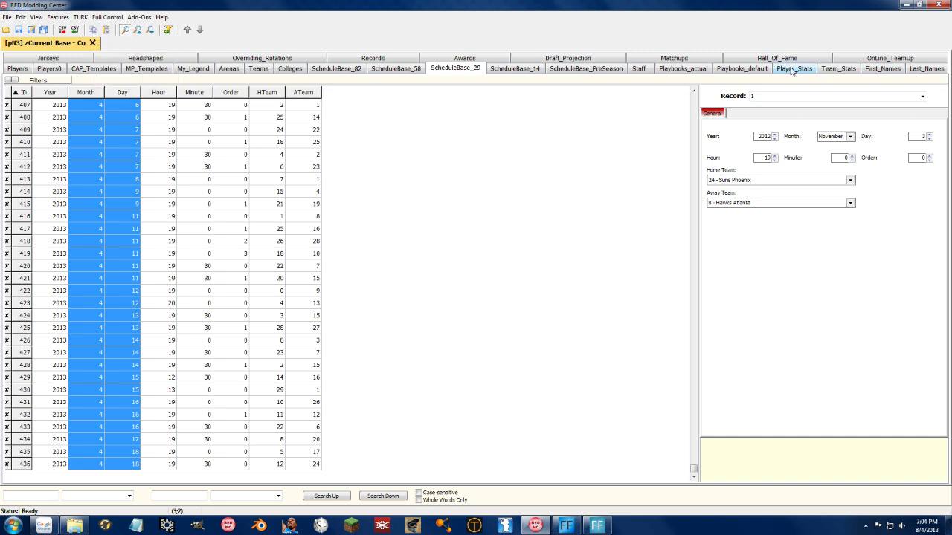
{"action": "left_click", "coordinate": [128, 58]}
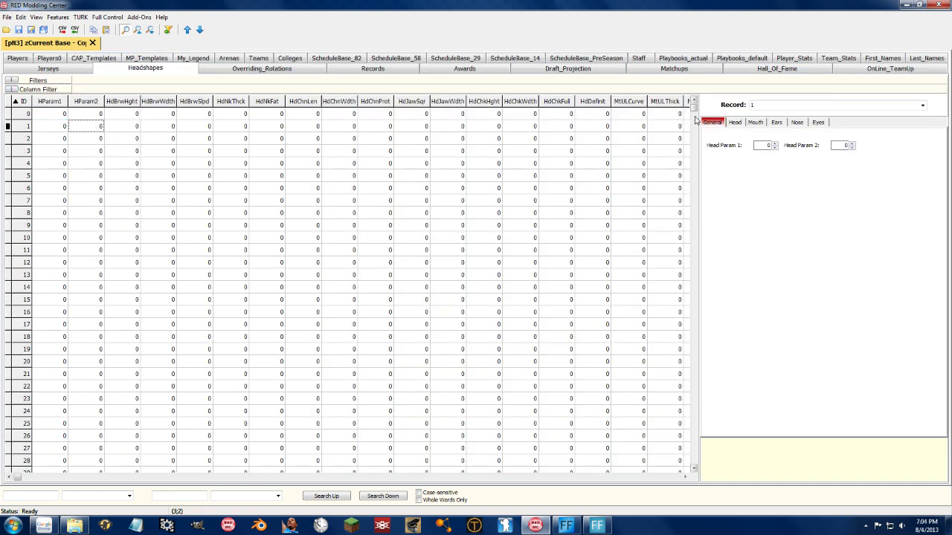
- Delete every Headshapes record down to the last row
{"action": "left_click_drag", "start_coordinate": [693, 110], "coordinate": [695, 461]}
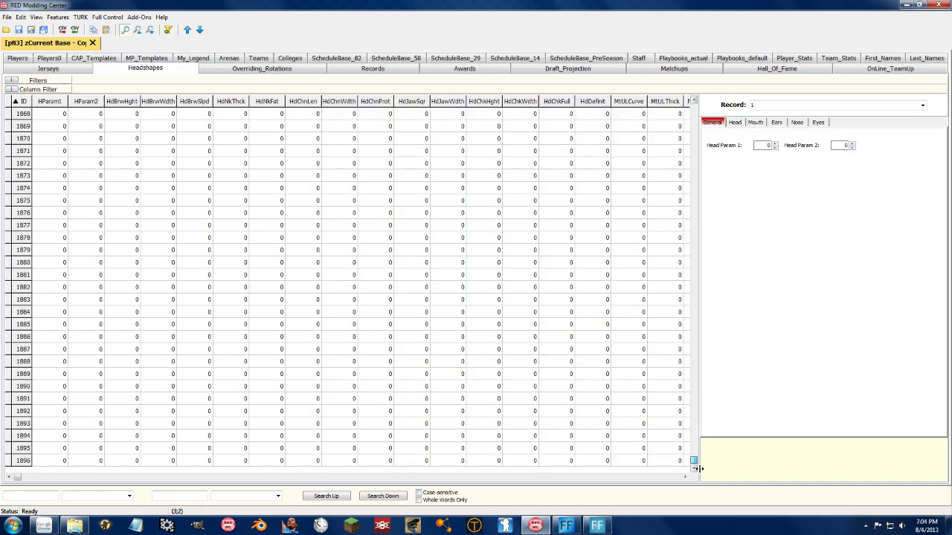
{"action": "left_click", "coordinate": [122, 456], "text": "shift"}
{"action": "left_click", "coordinate": [80, 16]}
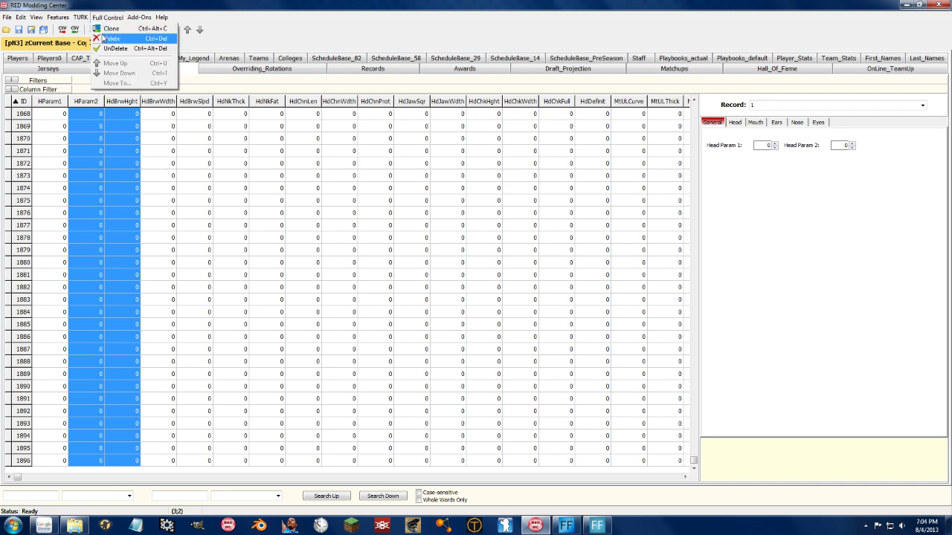
{"action": "left_click", "coordinate": [102, 38]}
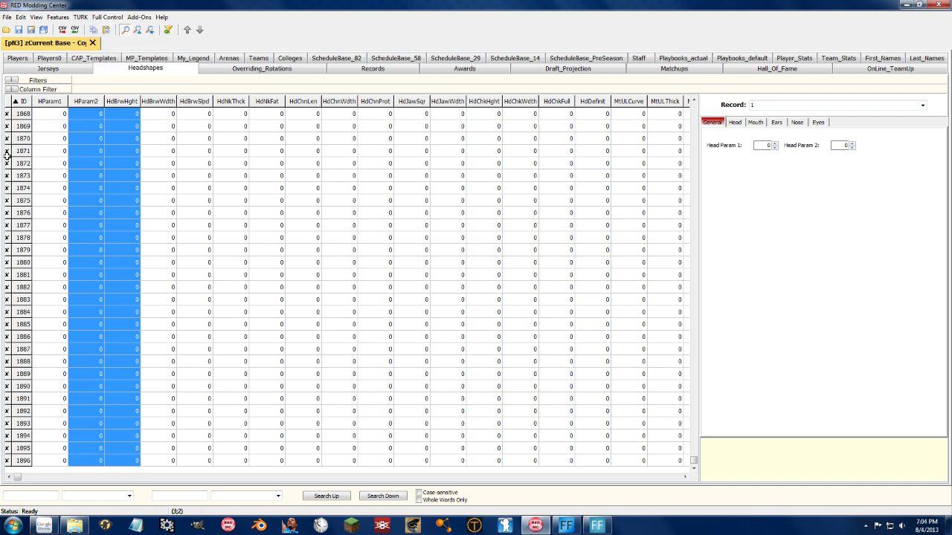
- Select HParam2 rows 1872–1881, cancel the operations menu, and save the roster
{"action": "left_click", "coordinate": [98, 248]}
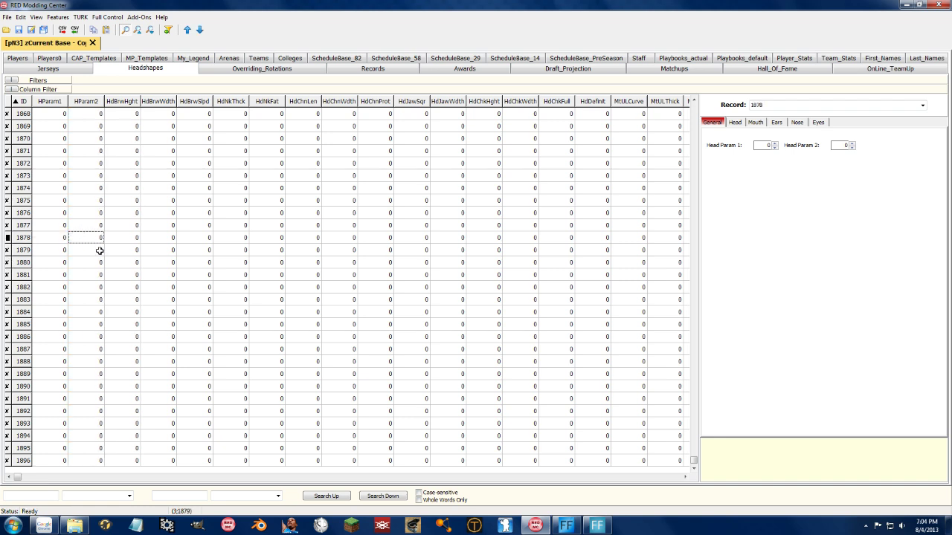
{"action": "left_click_drag", "start_coordinate": [85, 162], "coordinate": [86, 275]}
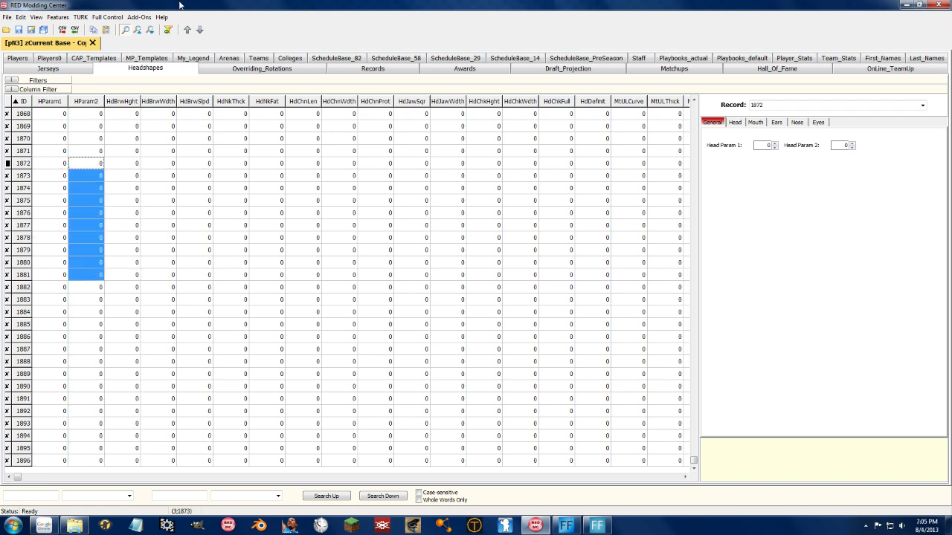
{"action": "left_click", "coordinate": [108, 17]}
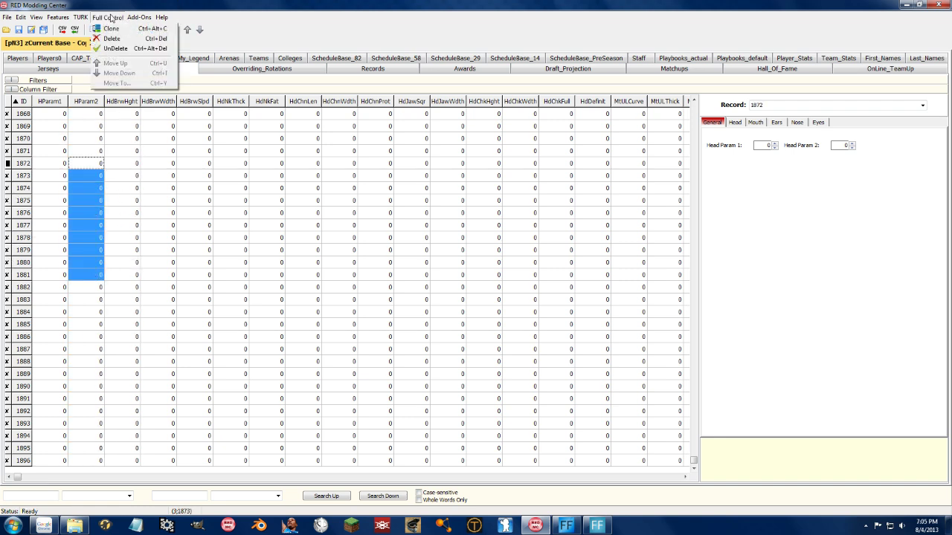
{"action": "left_click", "coordinate": [165, 261]}
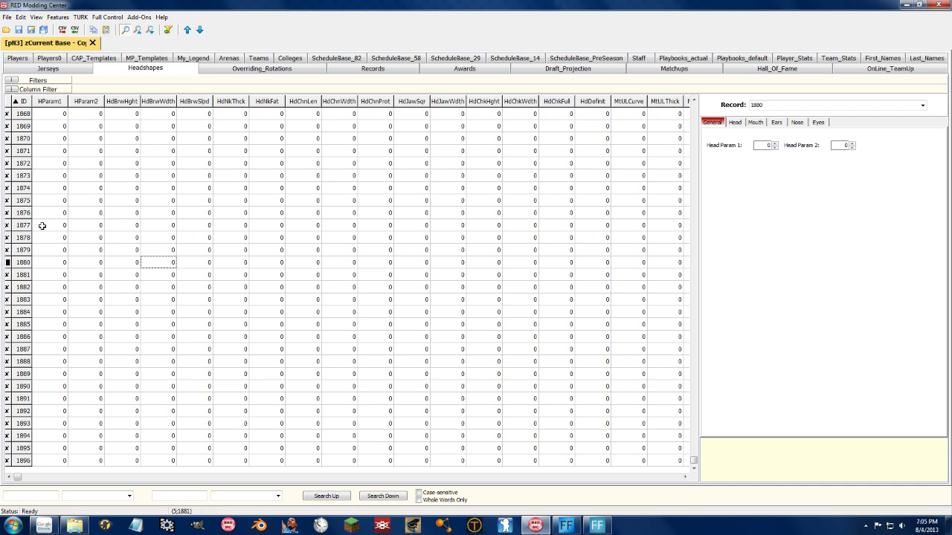
{"action": "left_click", "coordinate": [19, 30]}
- Close the roster and reopen zCurrent Base - Copy.ROS
{"action": "left_click", "coordinate": [92, 43]}
{"action": "left_click", "coordinate": [6, 30]}
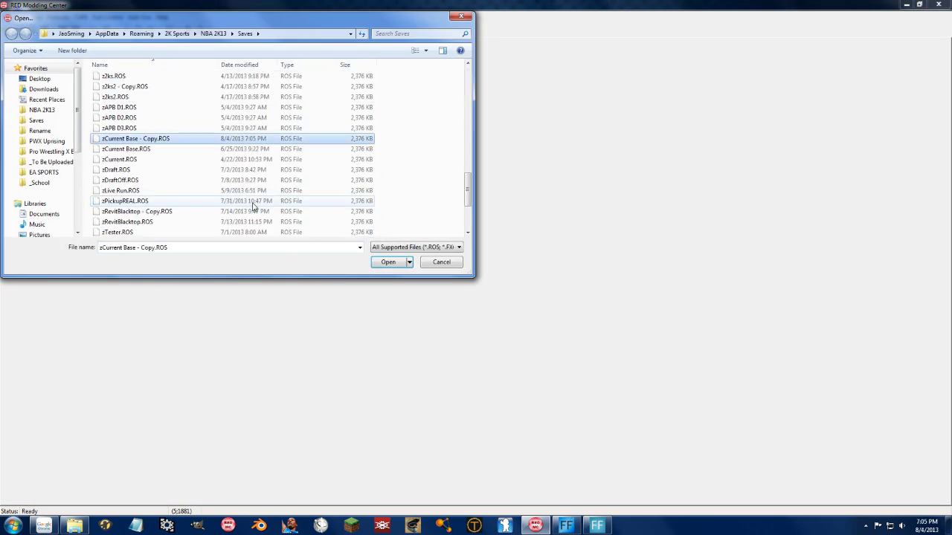
{"action": "key", "text": "Return"}
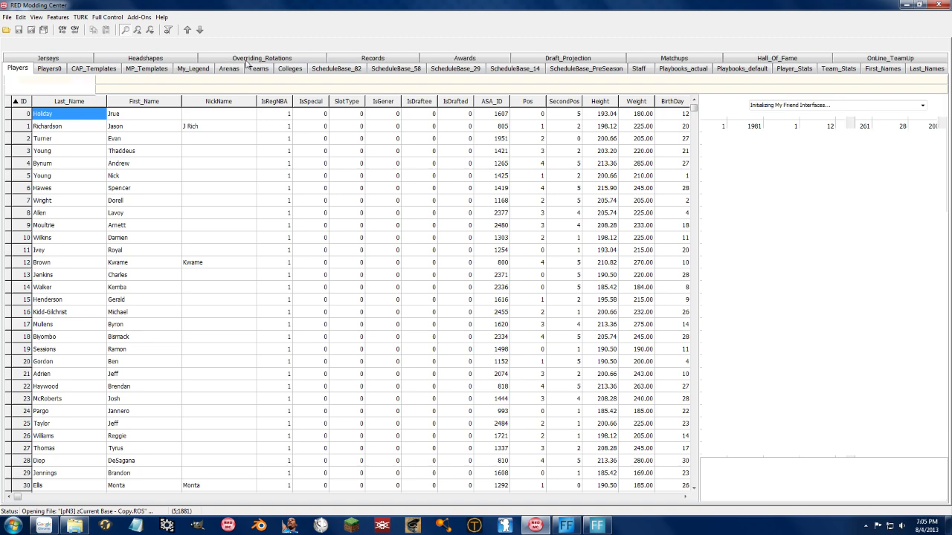
- Inspect the ScheduleBase_82, ScheduleBase_58, ScheduleBase_29, Headshapes and Jerseys tables
{"action": "left_click", "coordinate": [336, 71]}
{"action": "left_click", "coordinate": [396, 71]}
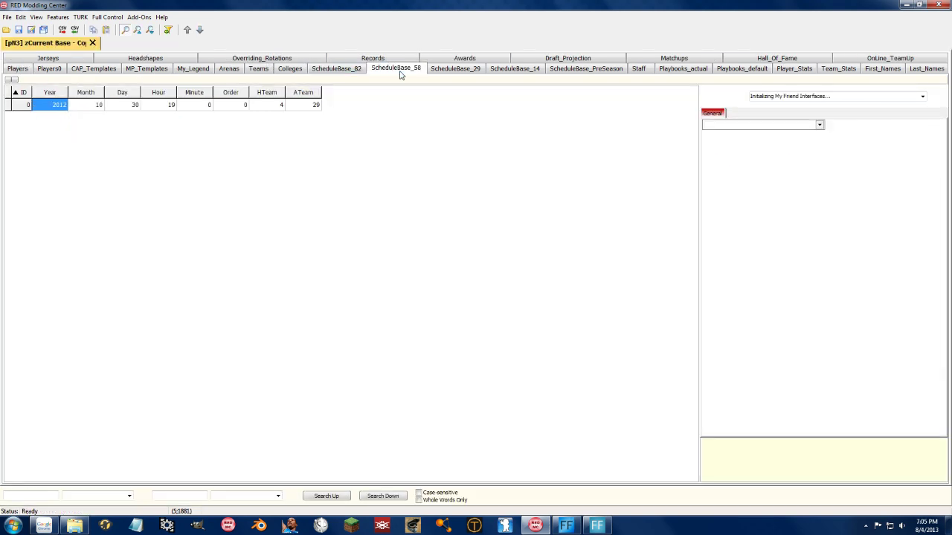
{"action": "left_click", "coordinate": [448, 72]}
{"action": "left_click", "coordinate": [159, 61]}
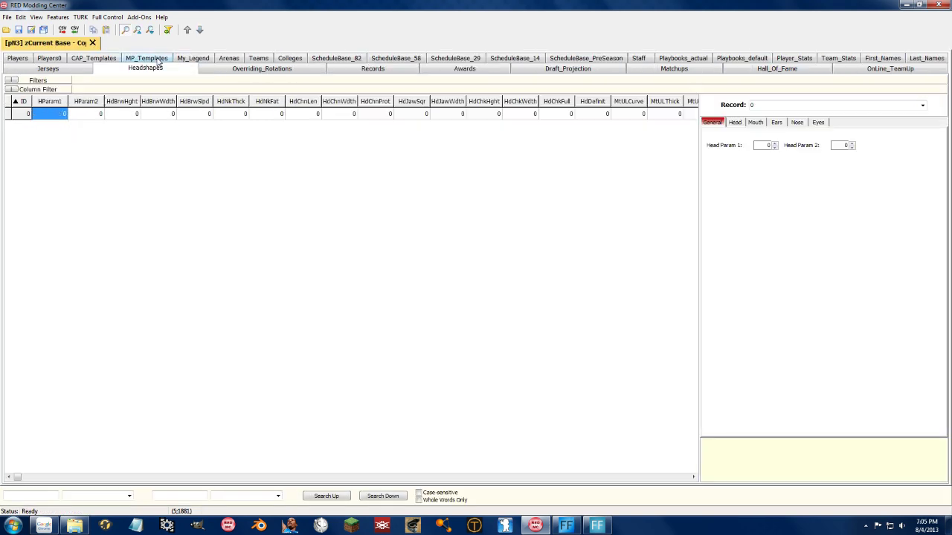
{"action": "left_click", "coordinate": [45, 70]}
- Return to the Players table and select all player rows with Ctrl+A
{"action": "left_click", "coordinate": [18, 59]}
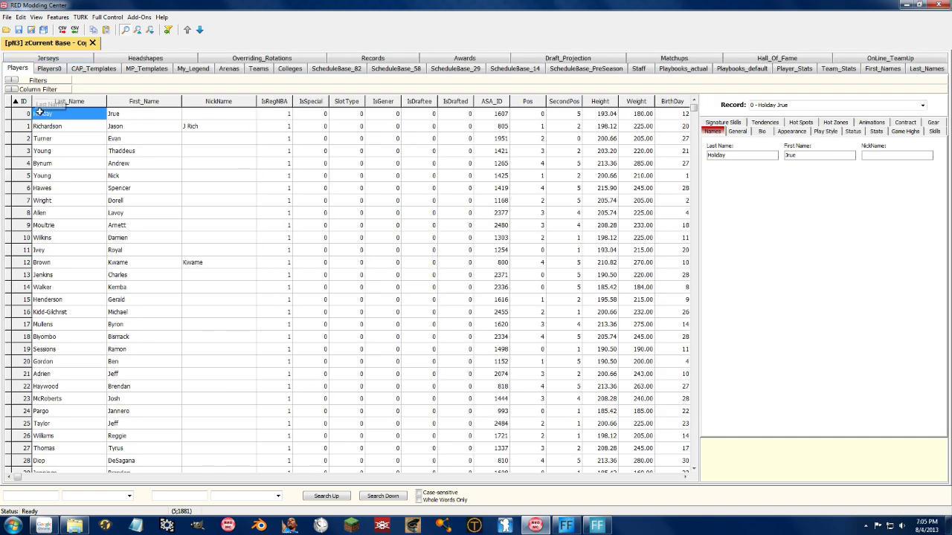
{"action": "left_click", "coordinate": [56, 147]}
{"action": "left_click", "coordinate": [42, 114]}
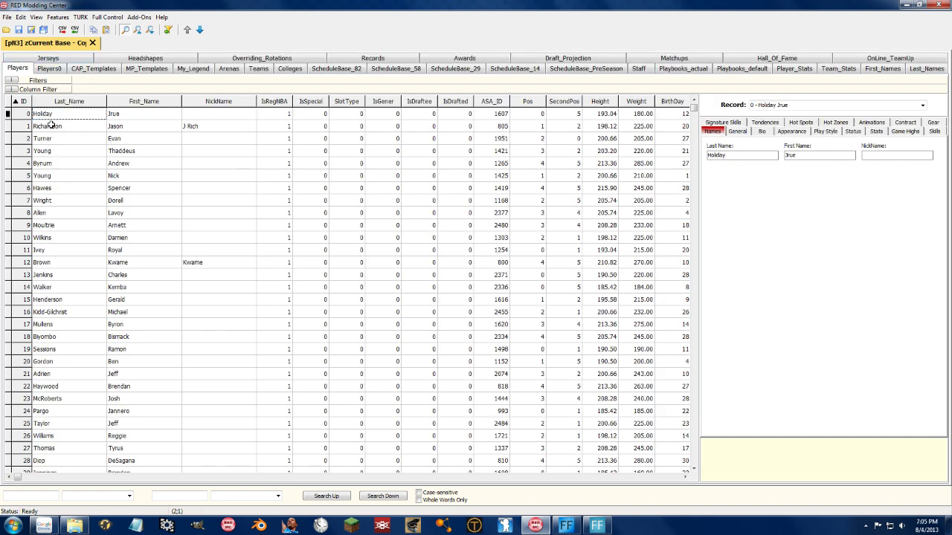
{"action": "key", "text": "ctrl+a"}
{"action": "left_click", "coordinate": [92, 153]}
{"action": "left_click", "coordinate": [78, 117]}
{"action": "key", "text": "ctrl+a"}
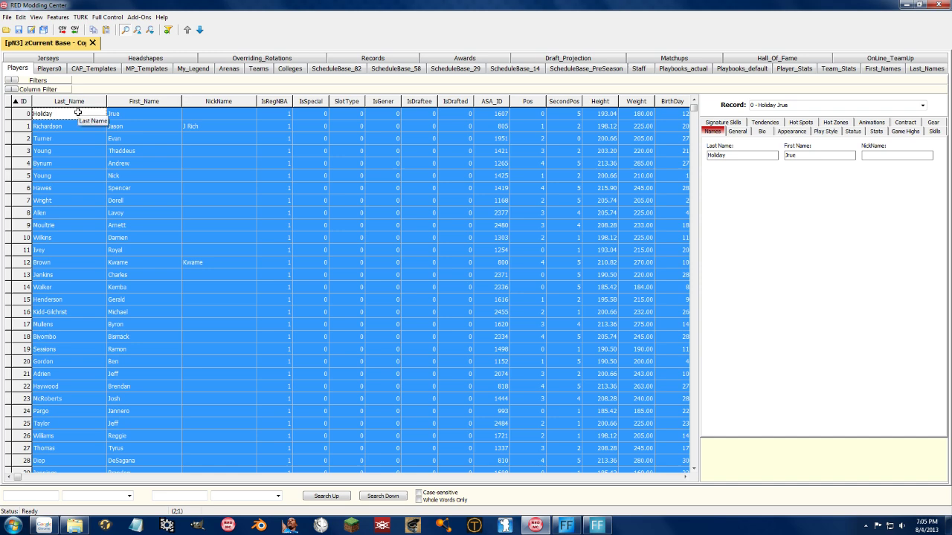
- Clone the Last_Name selection of player rows 1502–1530
{"action": "left_click", "coordinate": [77, 112]}
{"action": "left_click_drag", "start_coordinate": [695, 111], "coordinate": [706, 473]}
{"action": "left_click", "coordinate": [45, 461], "text": "shift"}
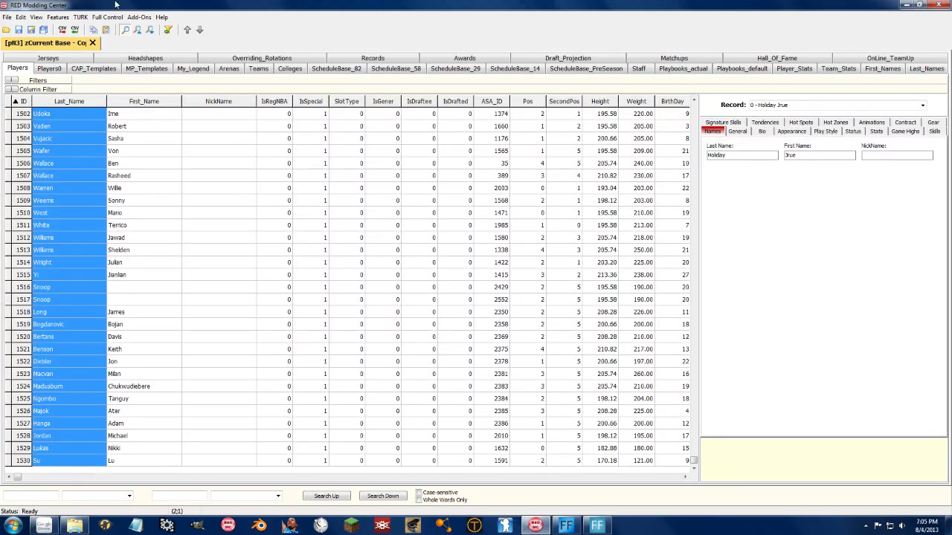
{"action": "left_click", "coordinate": [94, 17]}
{"action": "left_click", "coordinate": [111, 28]}
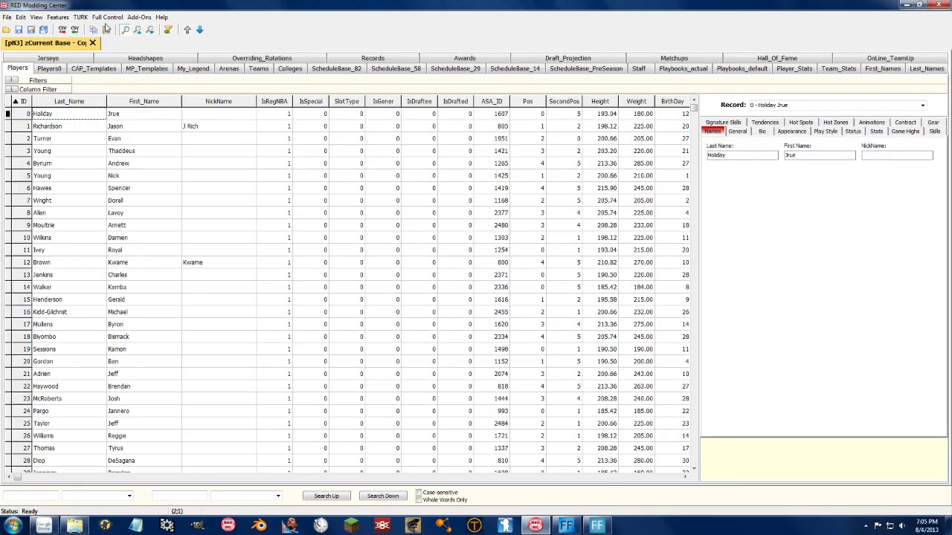
{"action": "left_click", "coordinate": [160, 322]}
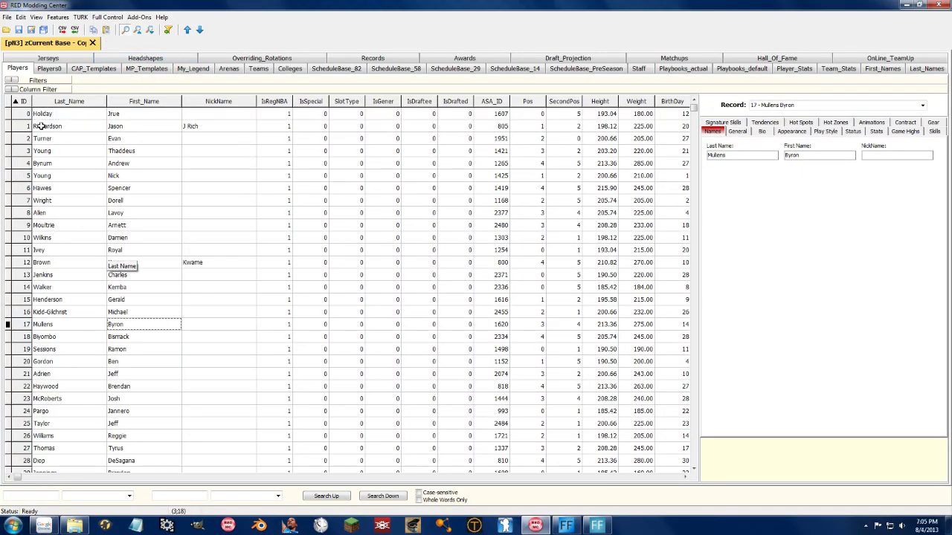
- Save the roster, dismiss the range check error, and return to the Open dialog
{"action": "left_click", "coordinate": [18, 31]}
{"action": "key", "text": "Return"}
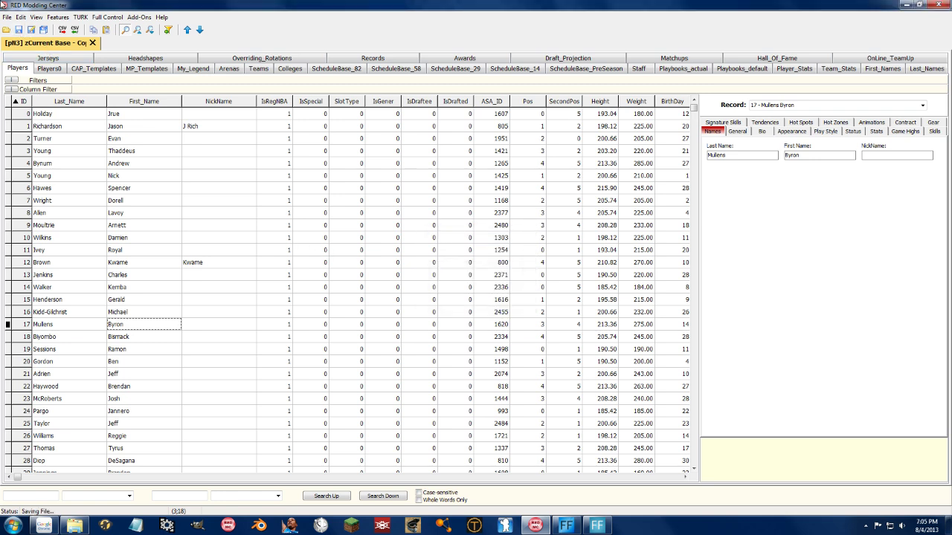
{"action": "left_click", "coordinate": [9, 30]}
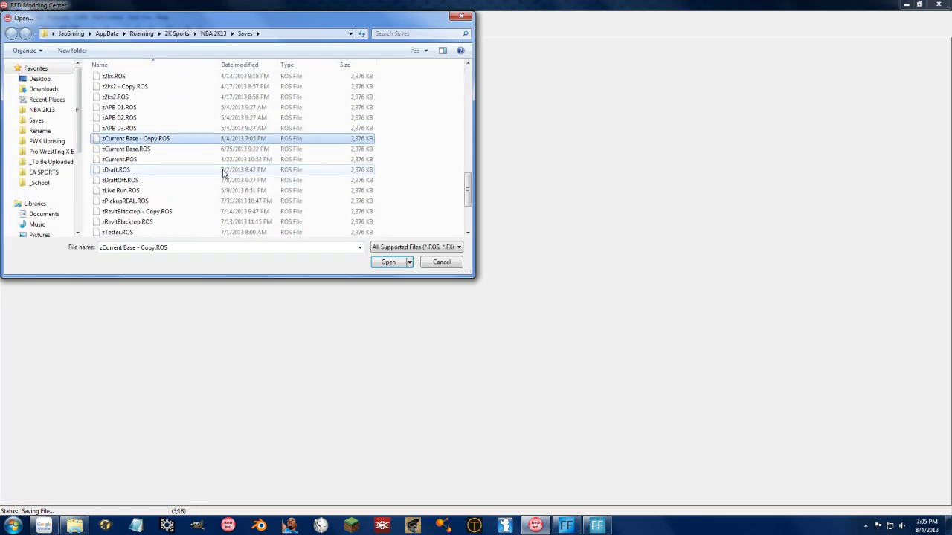
- Reopen zCurrent Base - Copy.ROS and browse its Jerseys, Headshapes, Player_Stats and Team_Stats tables
{"action": "key", "text": "Return"}
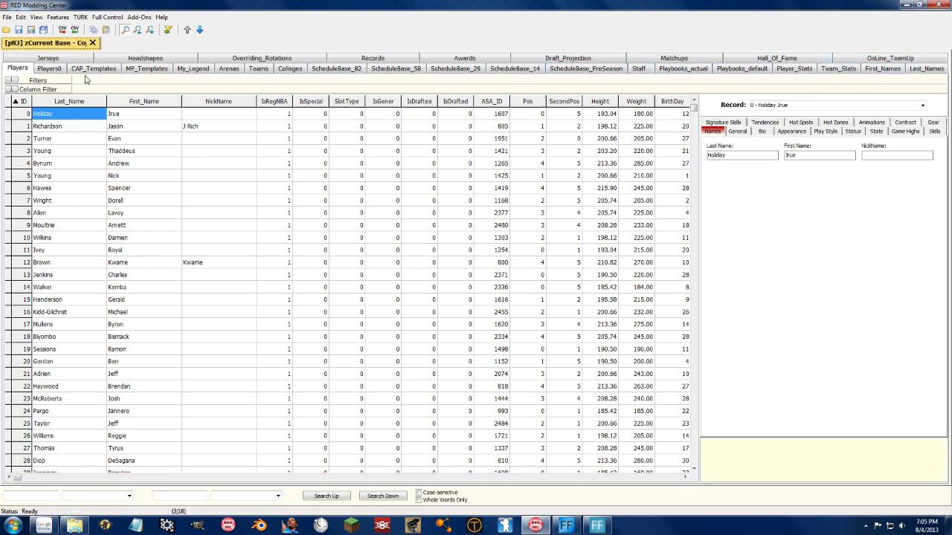
{"action": "left_click", "coordinate": [123, 62]}
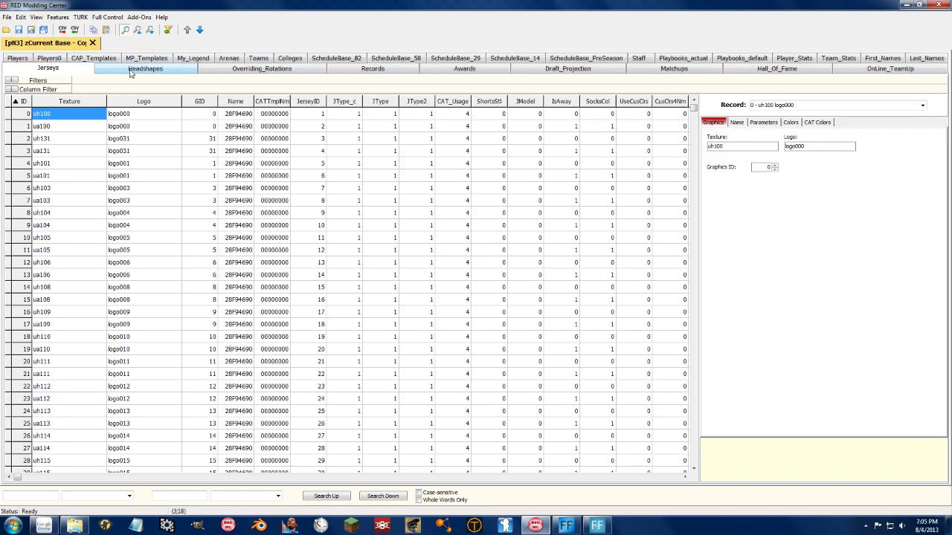
{"action": "left_click", "coordinate": [145, 68]}
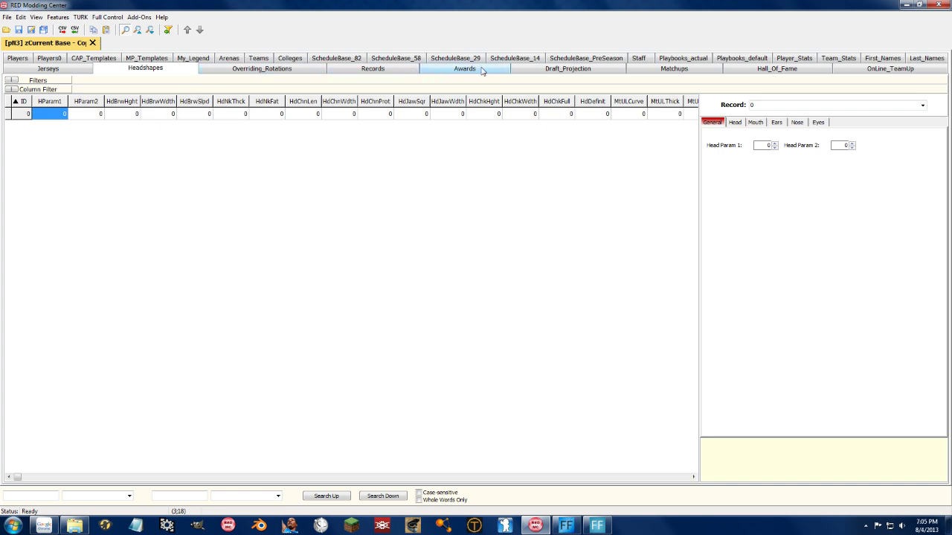
{"action": "left_click", "coordinate": [807, 64]}
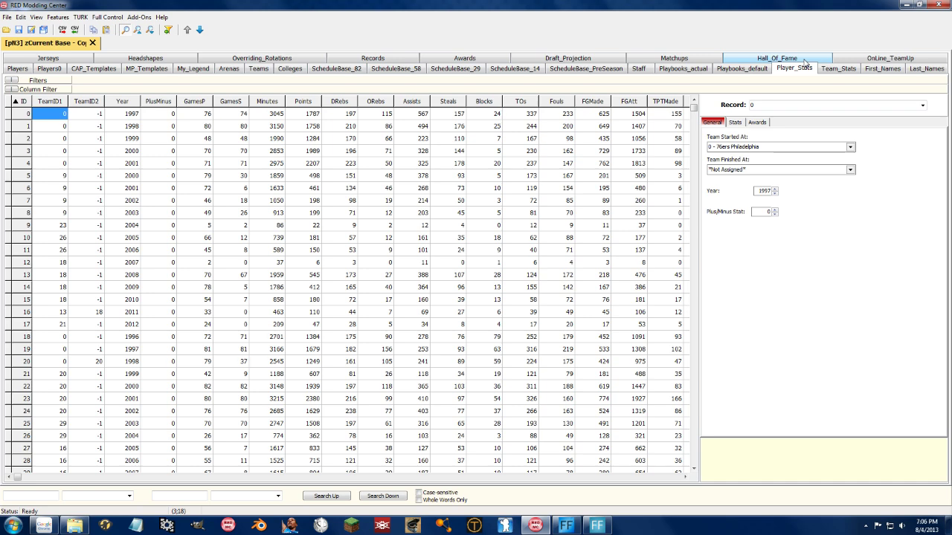
{"action": "left_click", "coordinate": [835, 70]}
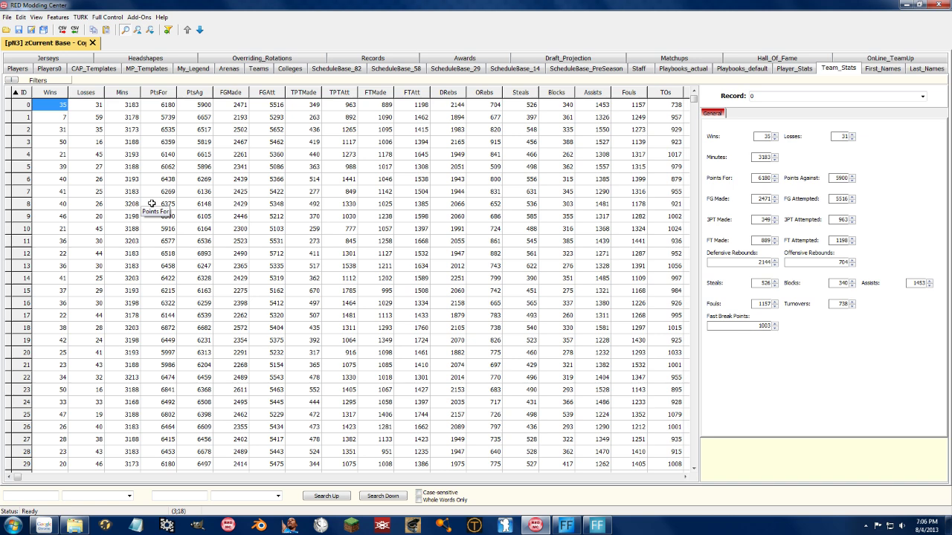
- Rename the Hornets team in row 10 of the Teams table to 'Pelicans' and reselect it
{"action": "left_click", "coordinate": [255, 70]}
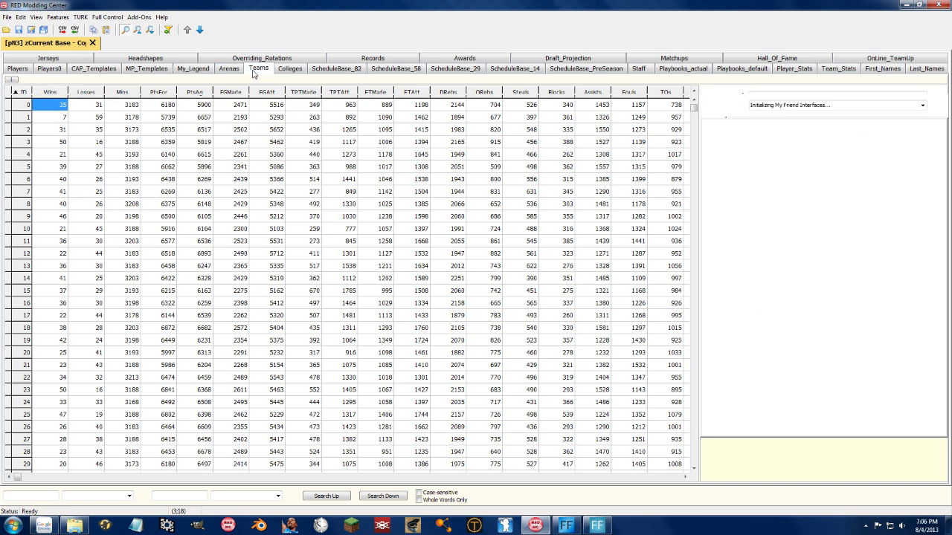
{"action": "left_click", "coordinate": [193, 274]}
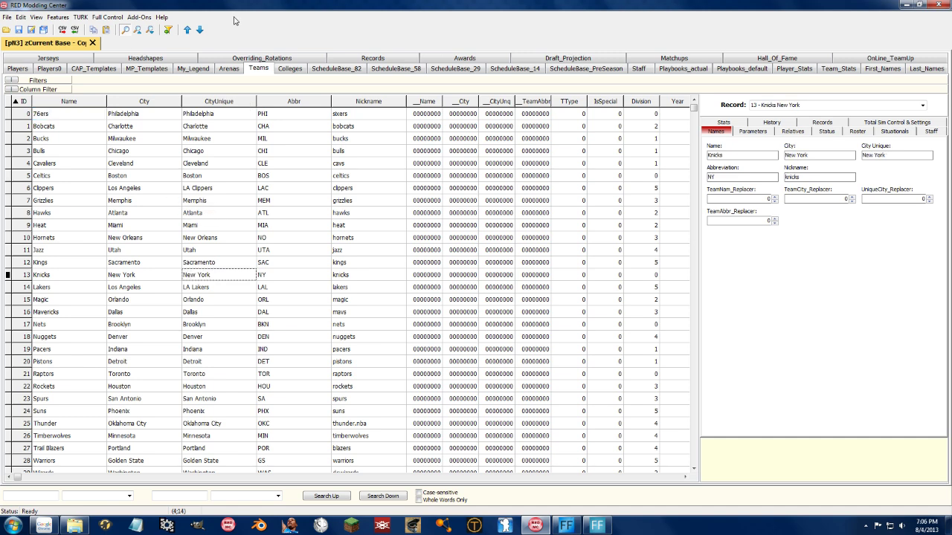
{"action": "left_click", "coordinate": [220, 386]}
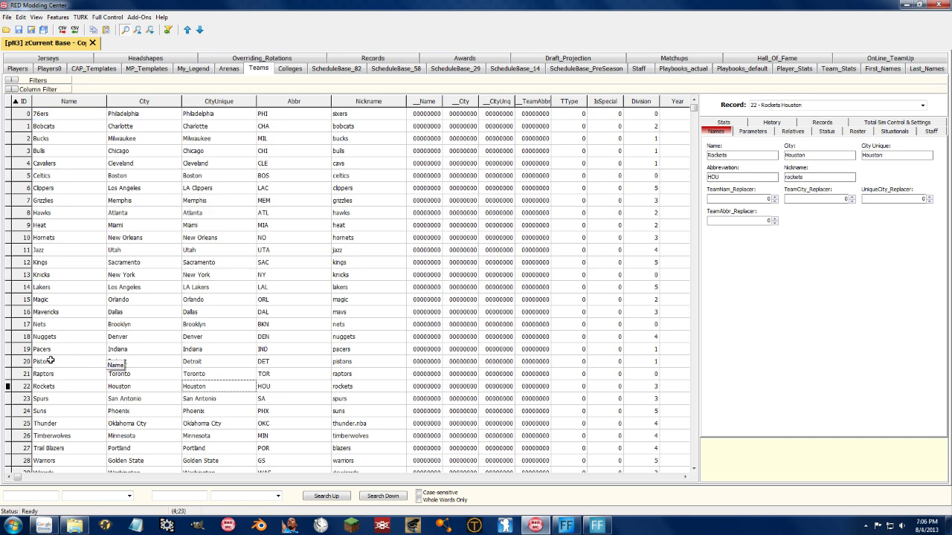
{"action": "left_click", "coordinate": [79, 228]}
{"action": "left_click", "coordinate": [56, 238]}
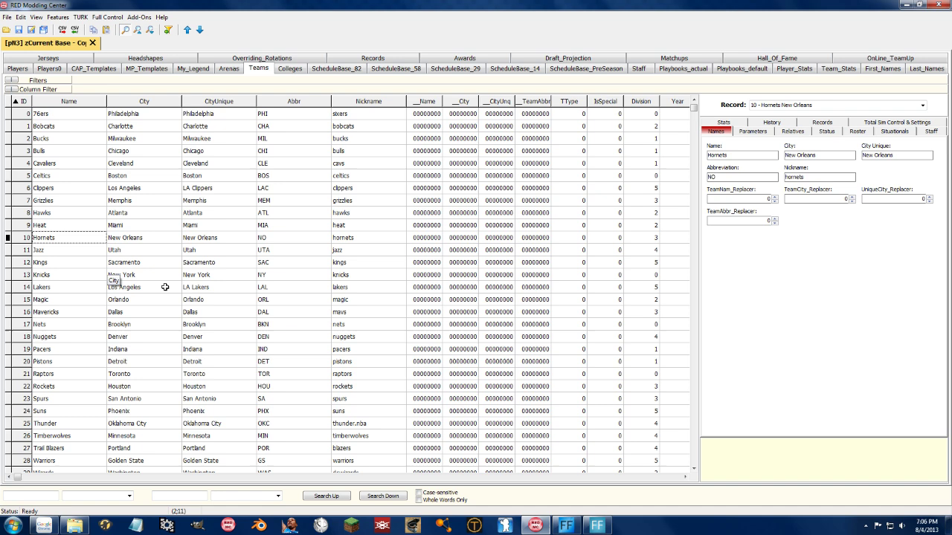
{"action": "type", "text": "Pelicans"}
{"action": "key", "text": "Return"}
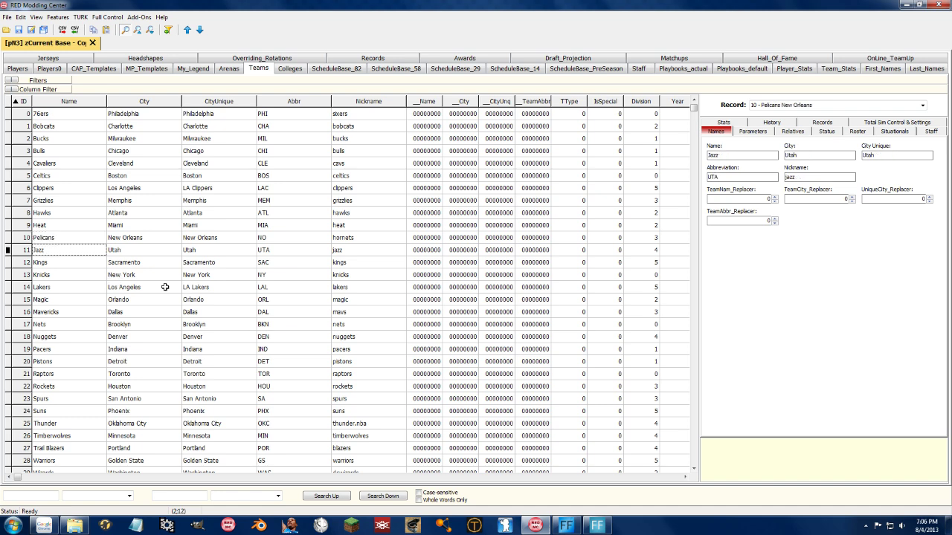
{"action": "left_click", "coordinate": [59, 238]}
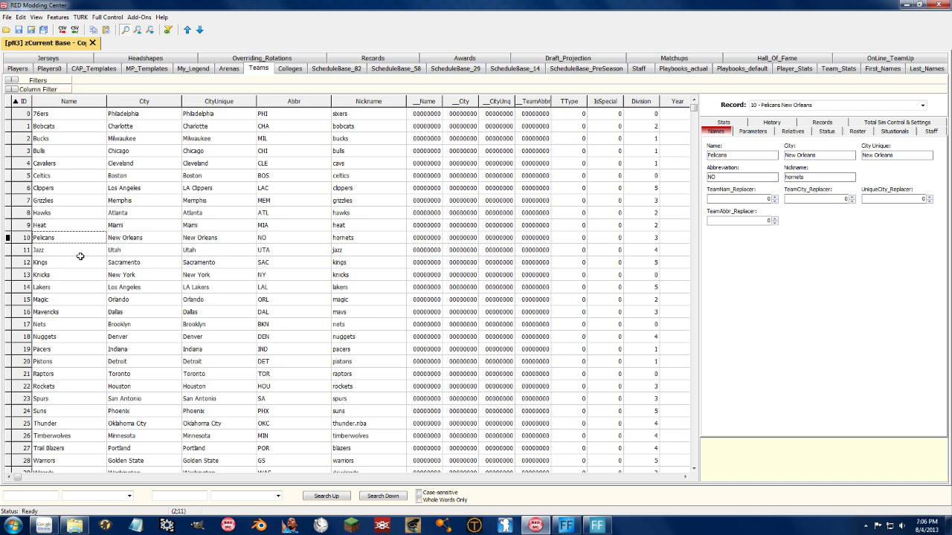
{"action": "left_click", "coordinate": [71, 290]}
{"action": "left_click", "coordinate": [67, 236]}
- Nudge the Pelicans record down and up through the Teams list with the move arrows
{"action": "left_click", "coordinate": [201, 35]}
{"action": "left_click", "coordinate": [200, 34]}
{"action": "left_click", "coordinate": [201, 35]}
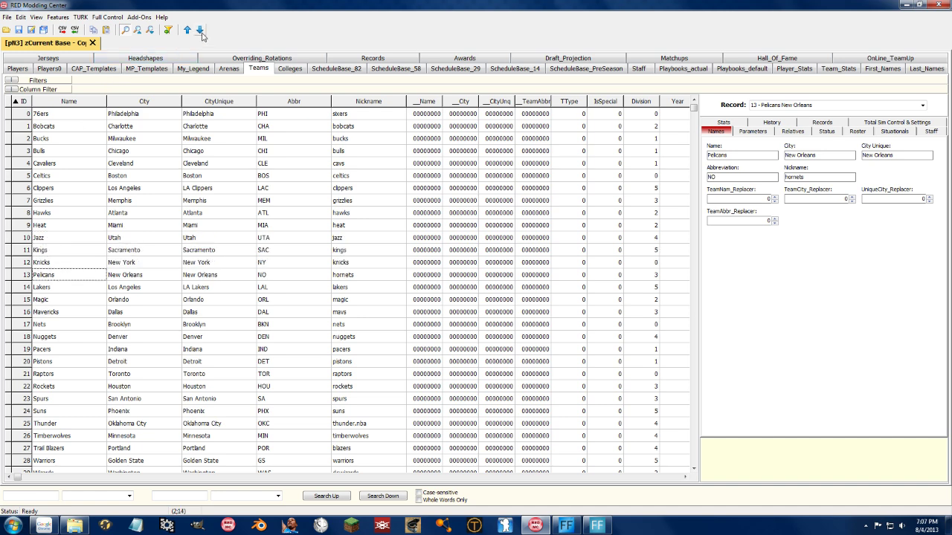
{"action": "left_click", "coordinate": [200, 35]}
{"action": "left_click", "coordinate": [200, 34]}
{"action": "left_click", "coordinate": [201, 34]}
{"action": "left_click", "coordinate": [201, 34]}
{"action": "left_click", "coordinate": [201, 34]}
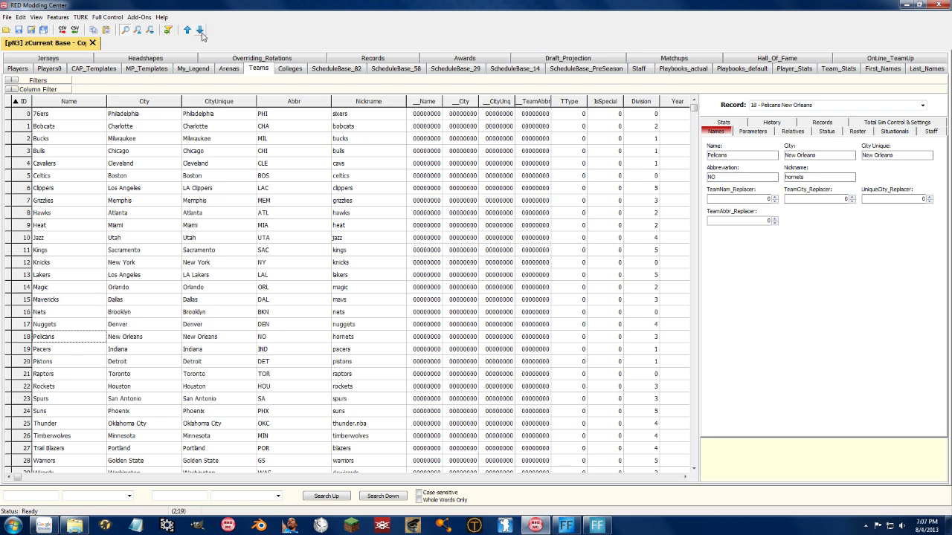
{"action": "left_click", "coordinate": [200, 34]}
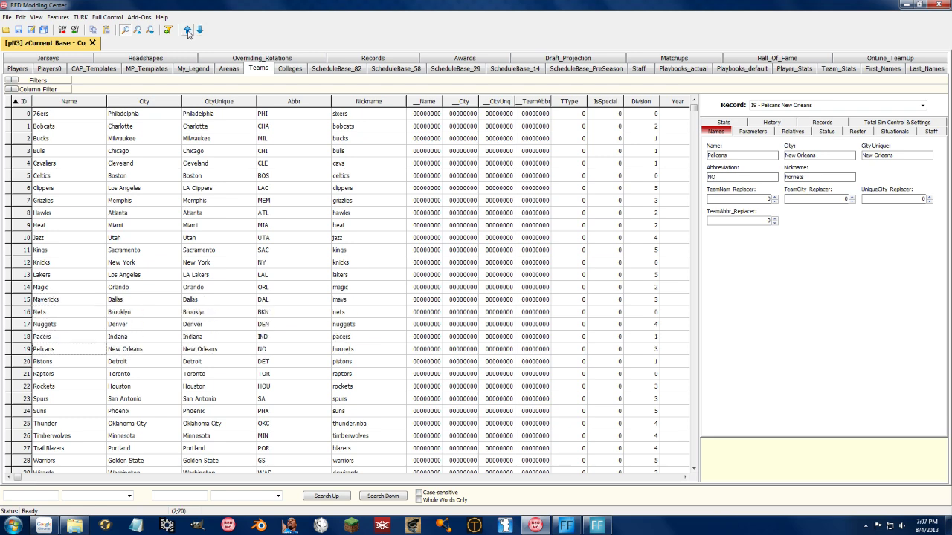
{"action": "left_click", "coordinate": [188, 30]}
{"action": "left_click", "coordinate": [188, 30]}
{"action": "left_click", "coordinate": [188, 31]}
{"action": "left_click", "coordinate": [188, 30]}
{"action": "left_click", "coordinate": [188, 31]}
{"action": "left_click", "coordinate": [188, 31]}
{"action": "left_click", "coordinate": [189, 31]}
{"action": "left_click", "coordinate": [188, 30]}
{"action": "left_click", "coordinate": [188, 30]}
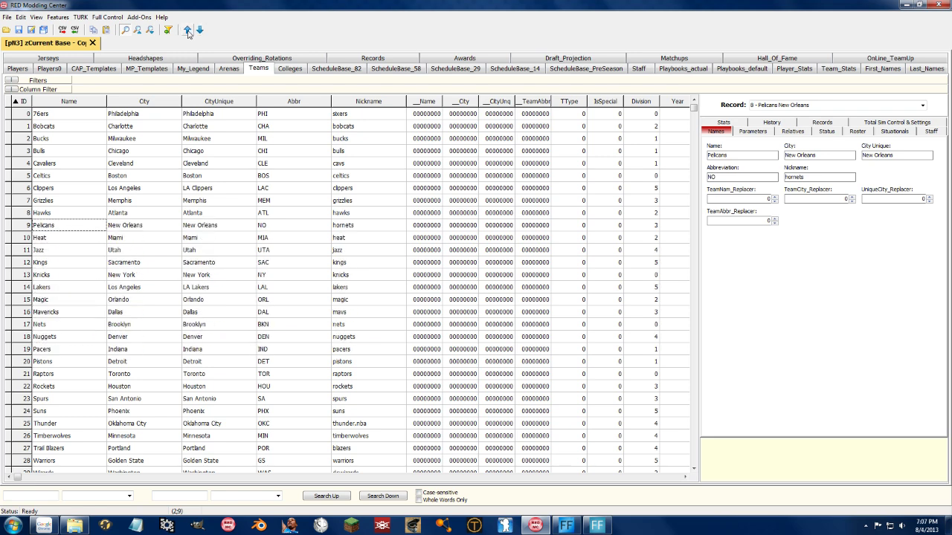
{"action": "left_click", "coordinate": [189, 30]}
{"action": "left_click", "coordinate": [199, 31]}
{"action": "left_click", "coordinate": [199, 31]}
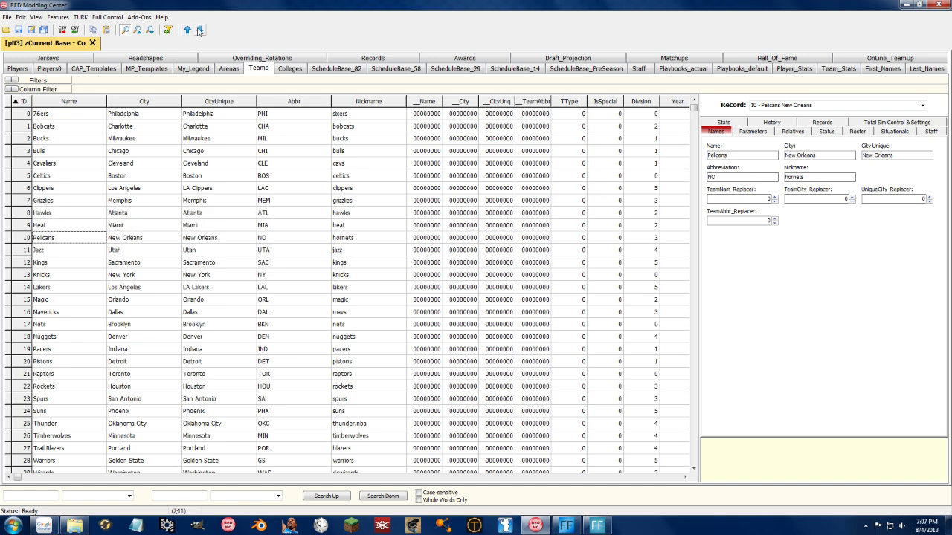
- Move the Pelicans to position 19 via Move To, then check the Pacers, Lakers, Raptors and Pistons rows
{"action": "left_click", "coordinate": [107, 17]}
{"action": "left_click", "coordinate": [117, 82]}
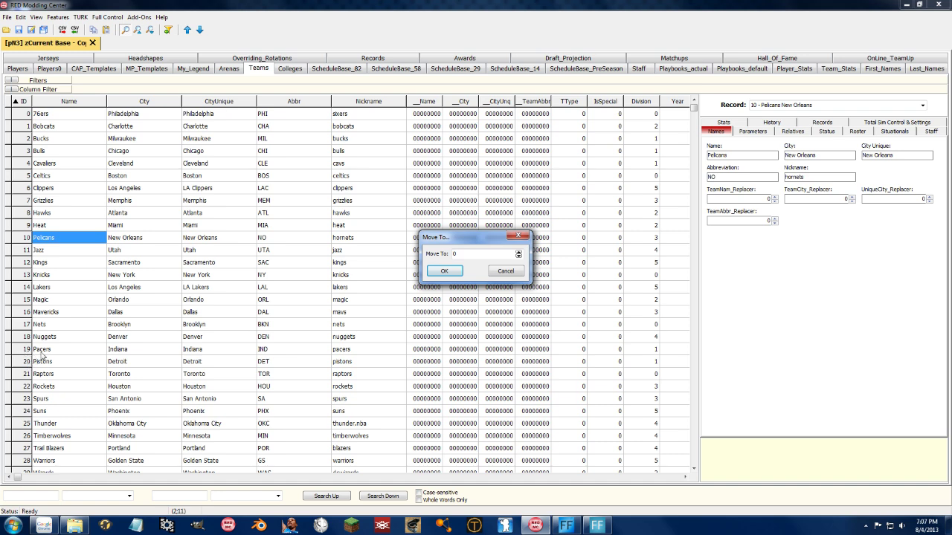
{"action": "double_click", "coordinate": [477, 254]}
{"action": "left_click", "coordinate": [443, 272]}
{"action": "left_click", "coordinate": [43, 337]}
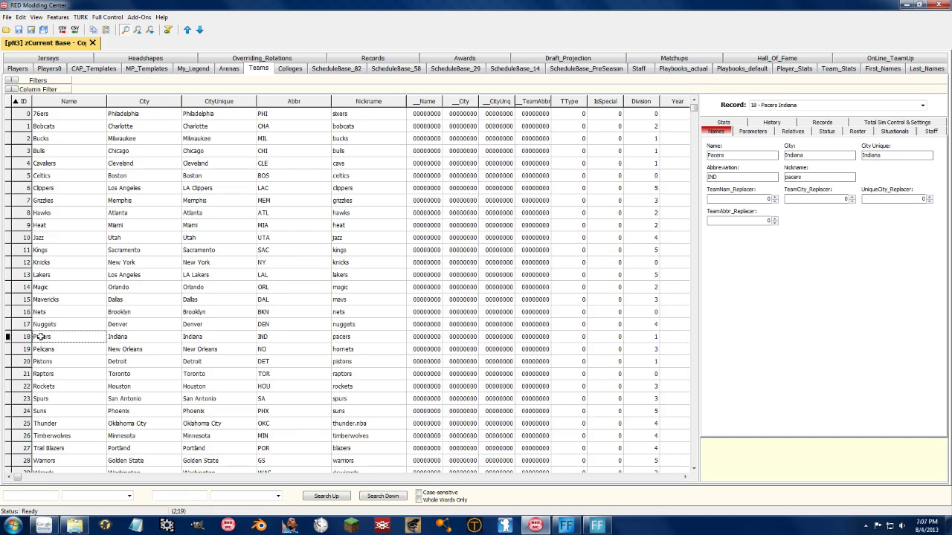
{"action": "left_click", "coordinate": [210, 275]}
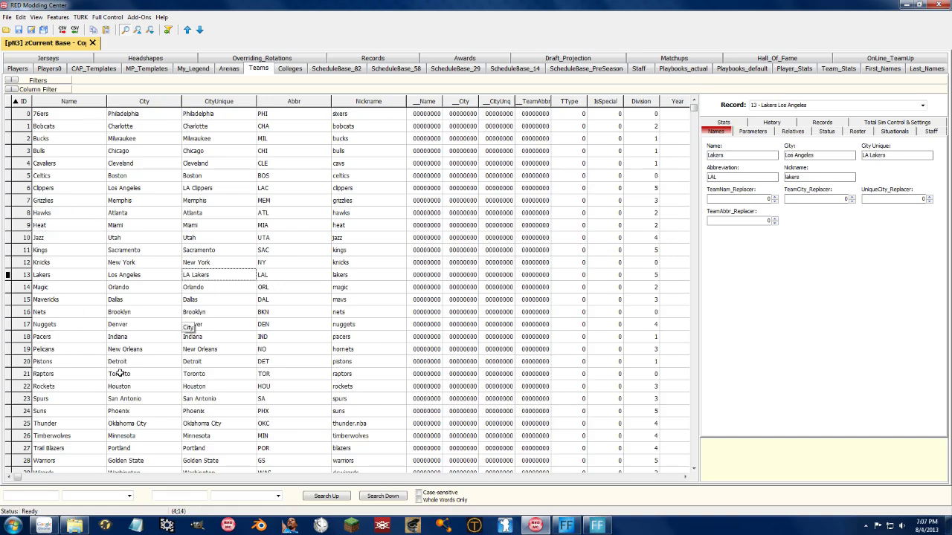
{"action": "left_click", "coordinate": [71, 377]}
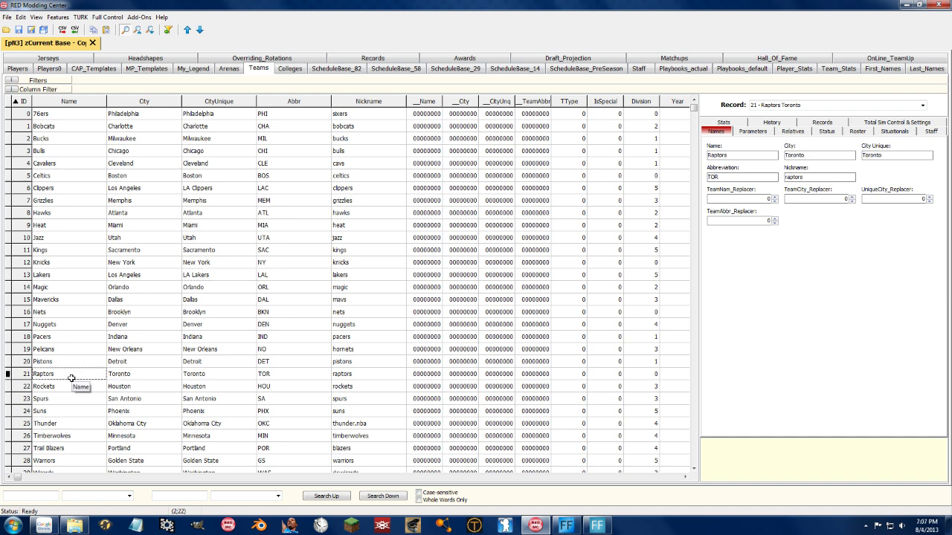
{"action": "left_click", "coordinate": [23, 361]}
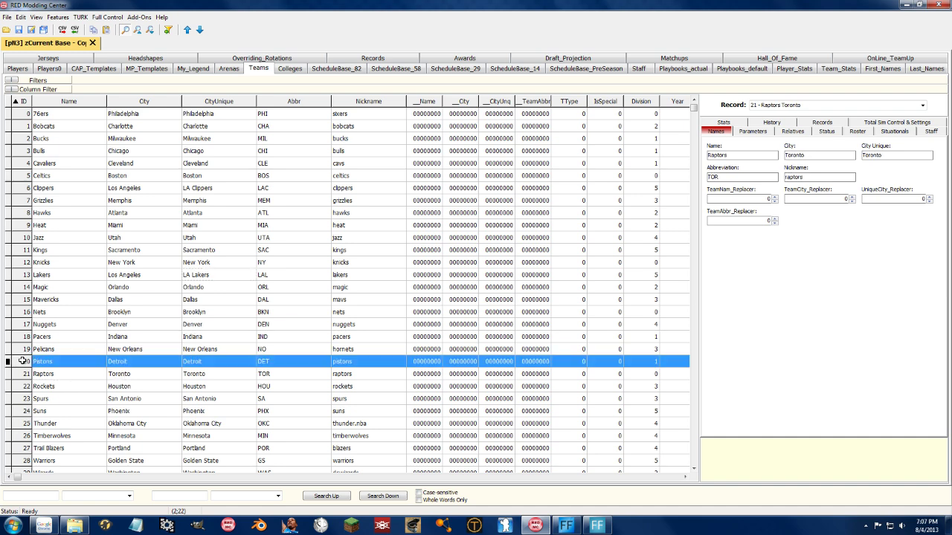
{"action": "left_click", "coordinate": [82, 264]}
{"action": "key", "text": "Down"}
{"action": "key", "text": "Down"}
{"action": "key", "text": "Down"}
{"action": "key", "text": "Down"}
{"action": "key", "text": "Down"}
{"action": "key", "text": "Down"}
{"action": "key", "text": "Down"}
{"action": "key", "text": "Down"}
{"action": "key", "text": "Down"}
{"action": "key", "text": "Down"}
{"action": "key", "text": "Down"}
{"action": "key", "text": "Down"}
{"action": "key", "text": "Down"}
{"action": "key", "text": "Down"}
{"action": "key", "text": "Down"}
{"action": "key", "text": "Down"}
{"action": "key", "text": "Down"}
{"action": "key", "text": "Down"}
{"action": "key", "text": "Down"}
{"action": "key", "text": "Down"}
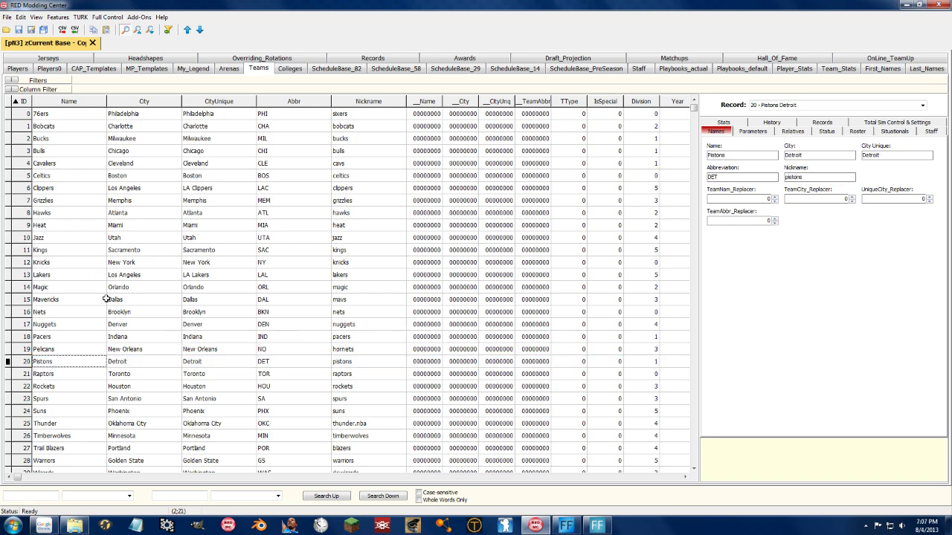
{"action": "key", "text": "Down"}
{"action": "key", "text": "Down"}
{"action": "key", "text": "Down"}
{"action": "key", "text": "Down"}
{"action": "key", "text": "Down"}
{"action": "key", "text": "Down"}
{"action": "key", "text": "Down"}
{"action": "key", "text": "Down"}
{"action": "key", "text": "Down"}
{"action": "key", "text": "Down"}
{"action": "key", "text": "Down"}
{"action": "key", "text": "Down"}
{"action": "key", "text": "Down"}
{"action": "key", "text": "Down"}
{"action": "key", "text": "Down"}
{"action": "key", "text": "Down"}
{"action": "key", "text": "Down"}
{"action": "key", "text": "Down"}
{"action": "key", "text": "Down"}
{"action": "key", "text": "Down"}
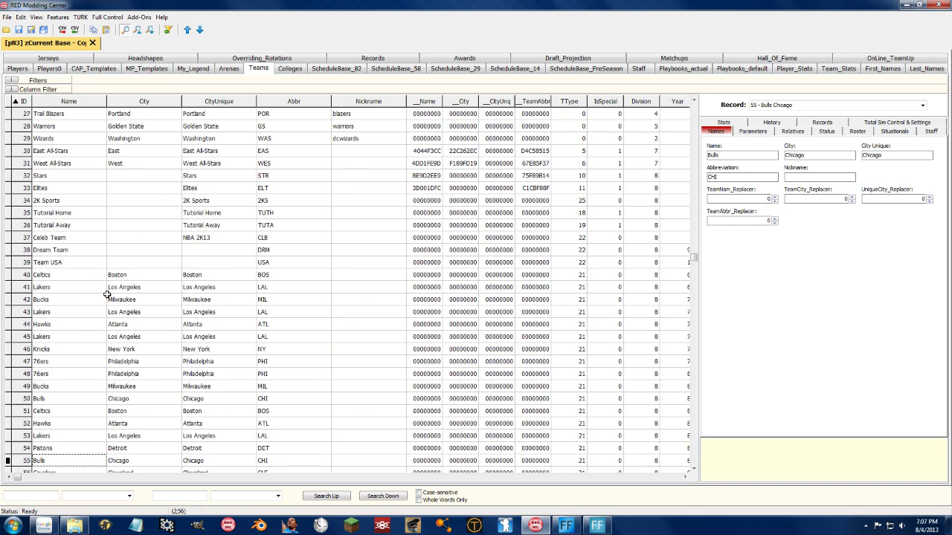
{"action": "left_click_drag", "start_coordinate": [54, 200], "coordinate": [55, 374]}
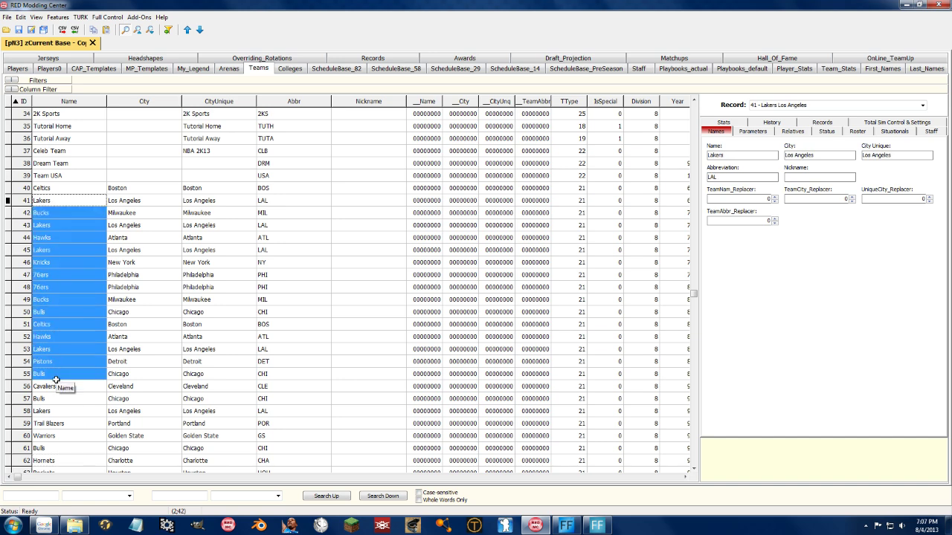
{"action": "left_click", "coordinate": [112, 274]}
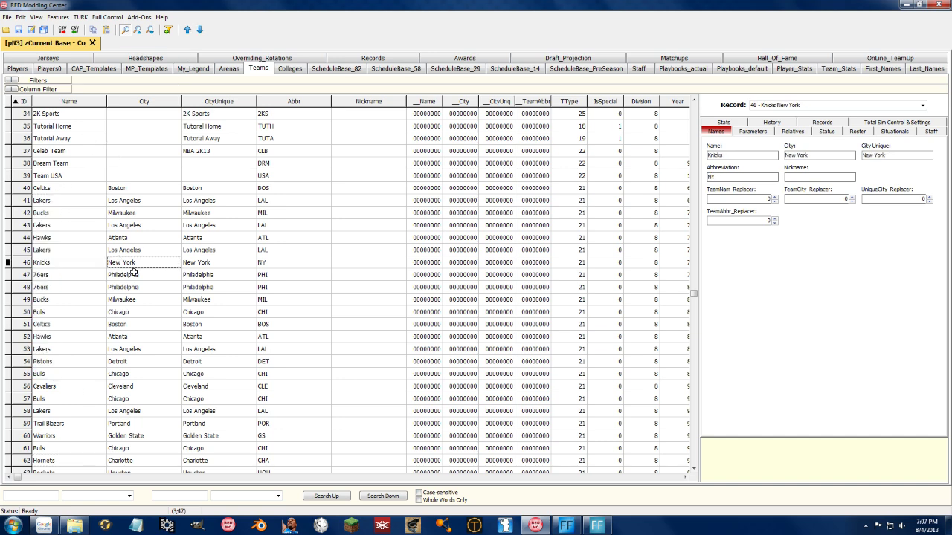
{"action": "key", "text": "Up"}
{"action": "key", "text": "Up"}
{"action": "key", "text": "Up"}
{"action": "key", "text": "Up"}
{"action": "key", "text": "Up"}
{"action": "key", "text": "Up"}
{"action": "key", "text": "Up"}
{"action": "key", "text": "Up"}
{"action": "key", "text": "Up"}
{"action": "key", "text": "Up"}
{"action": "key", "text": "Up"}
{"action": "key", "text": "Up"}
{"action": "key", "text": "Up"}
{"action": "key", "text": "Up"}
{"action": "key", "text": "Up"}
{"action": "key", "text": "Up"}
{"action": "key", "text": "Up"}
{"action": "key", "text": "Up"}
{"action": "key", "text": "Up"}
{"action": "key", "text": "Up"}
{"action": "key", "text": "Up"}
{"action": "key", "text": "Up"}
{"action": "key", "text": "Up"}
{"action": "key", "text": "Up"}
{"action": "key", "text": "Up"}
{"action": "key", "text": "Up"}
{"action": "key", "text": "Up"}
{"action": "key", "text": "Up"}
{"action": "key", "text": "Up"}
{"action": "key", "text": "Up"}
{"action": "key", "text": "Up"}
{"action": "key", "text": "Up"}
{"action": "key", "text": "Up"}
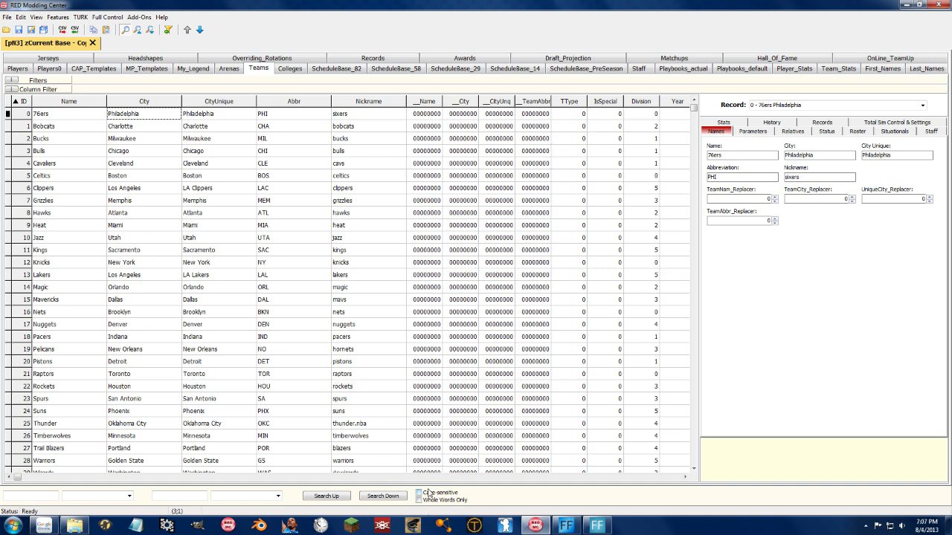
- Check the 76ers' point guard slot, then move the first player down one place in the Players list
{"action": "scroll", "coordinate": [439, 482], "scroll_direction": "right", "scroll_amount": 10}
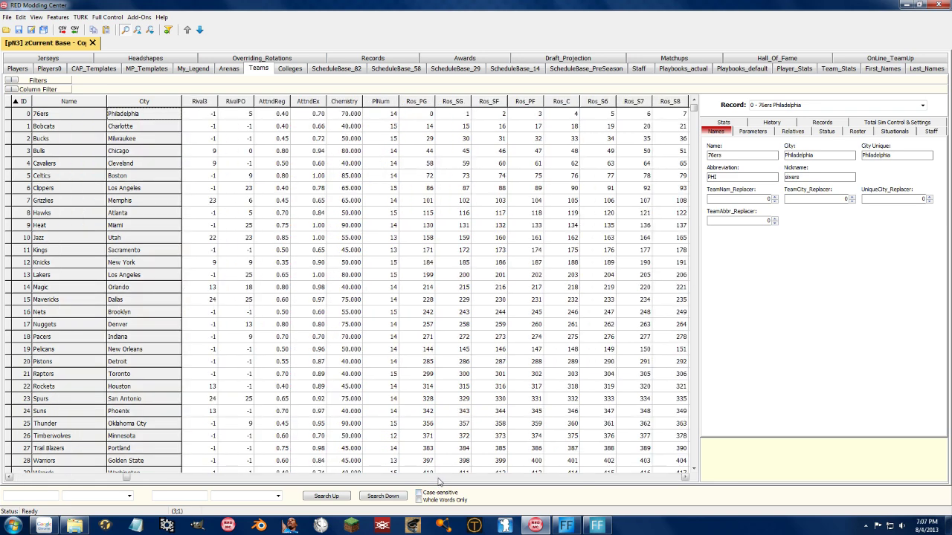
{"action": "left_click", "coordinate": [418, 113]}
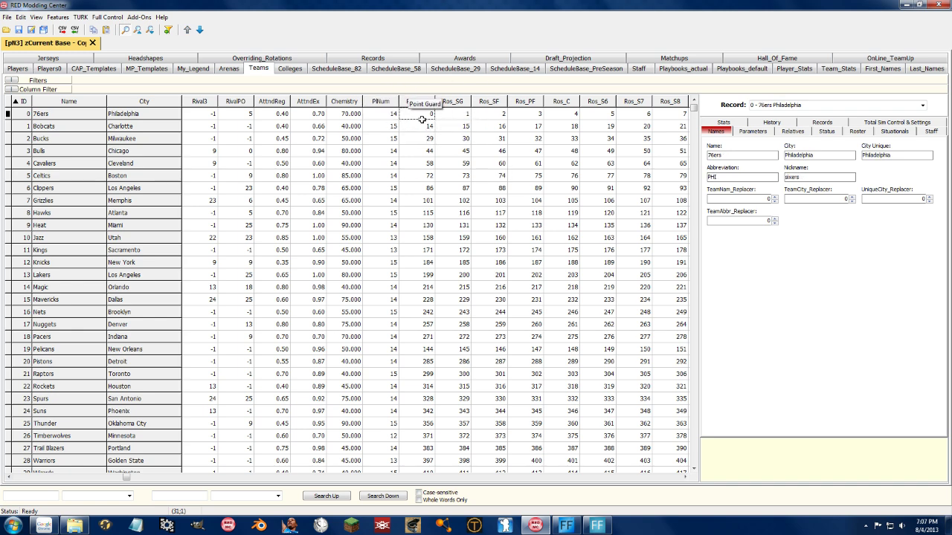
{"action": "left_click", "coordinate": [17, 68]}
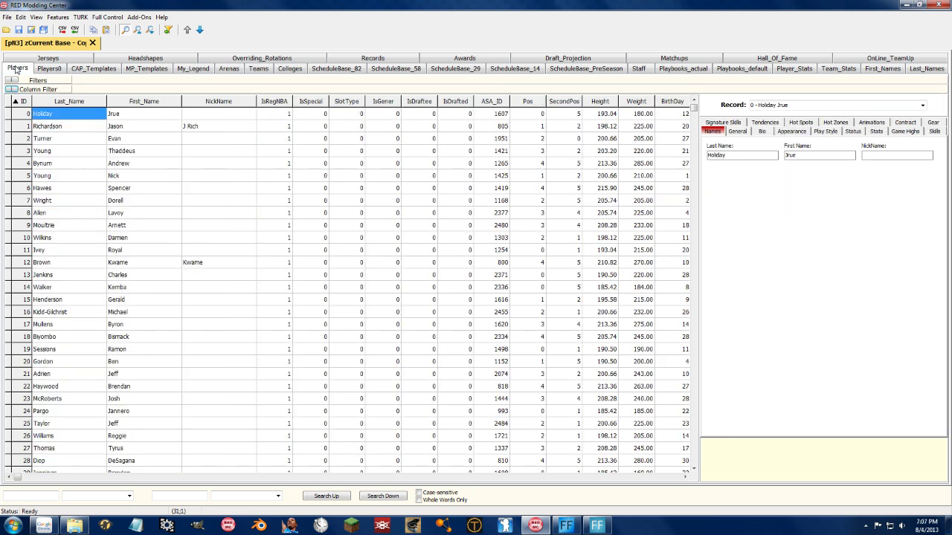
{"action": "left_click", "coordinate": [66, 114]}
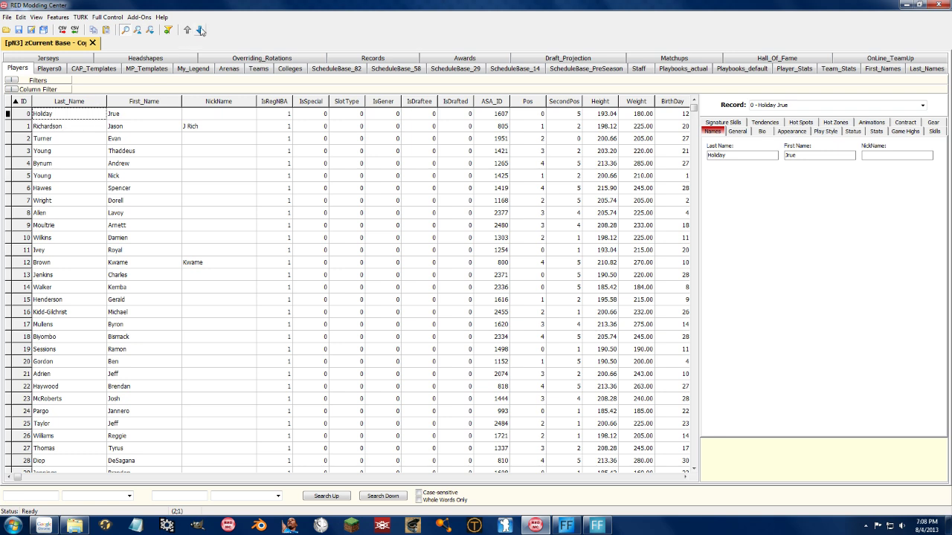
{"action": "left_click", "coordinate": [201, 30]}
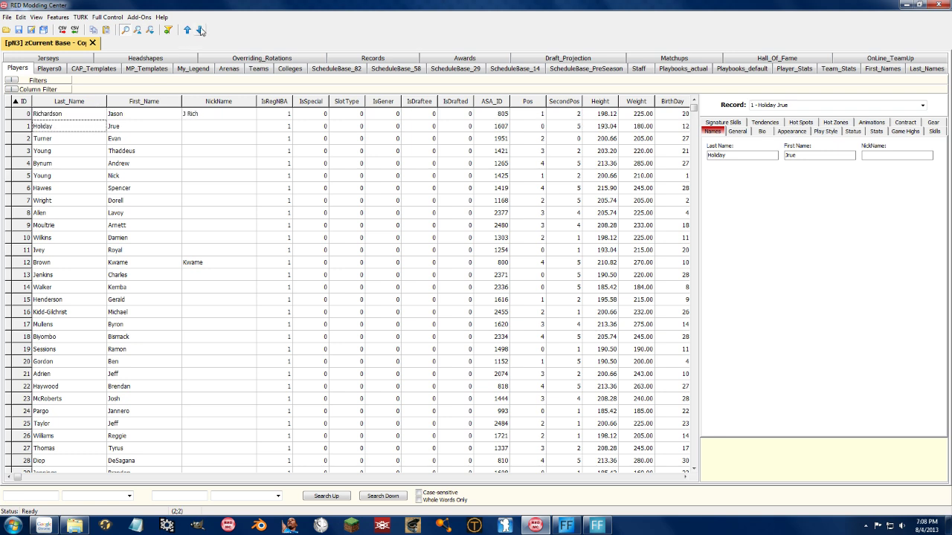
- Recheck the 76ers' point guard slot on the Teams table and return to Players
{"action": "left_click", "coordinate": [256, 69]}
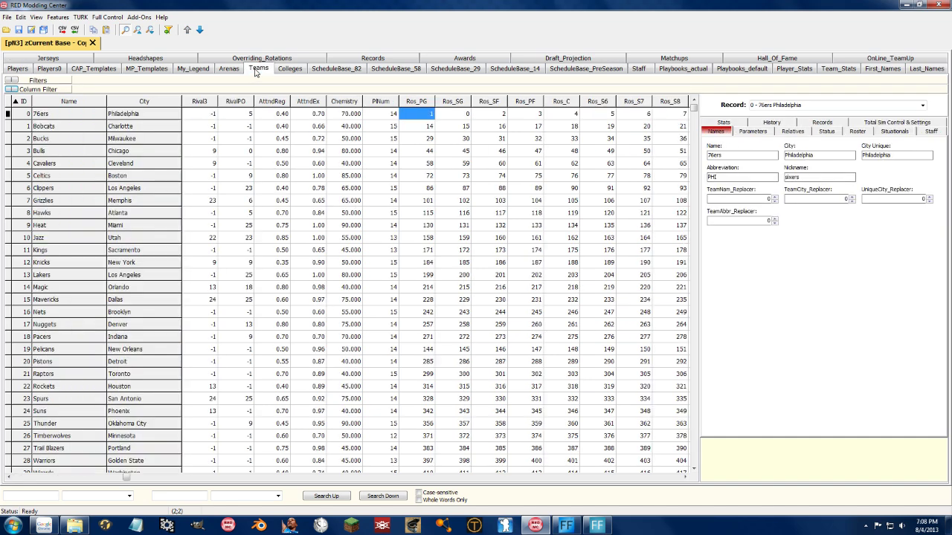
{"action": "left_click", "coordinate": [422, 116]}
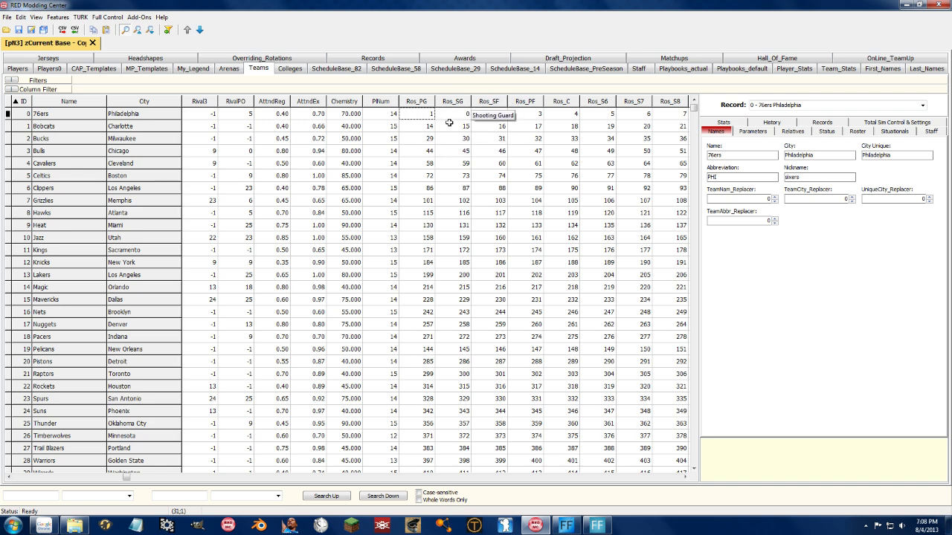
{"action": "left_click", "coordinate": [17, 66]}
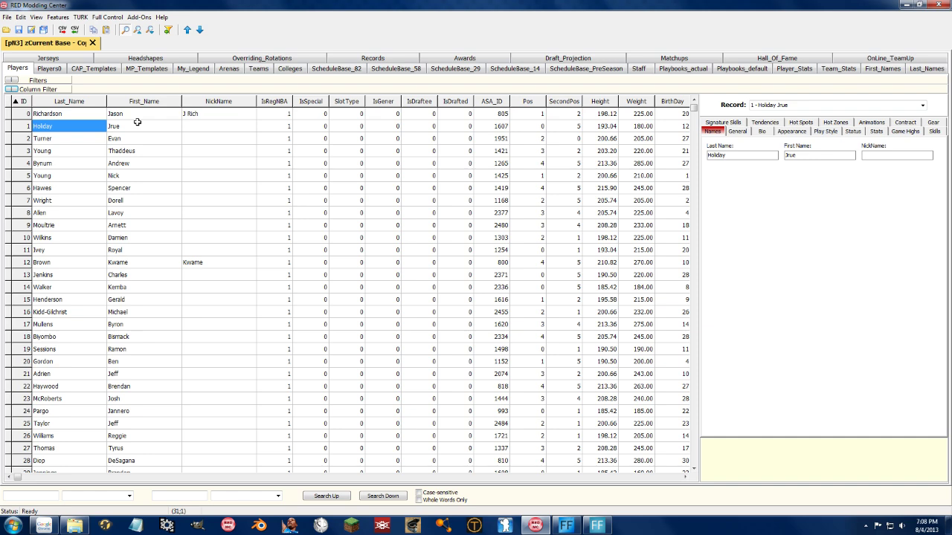
- Browse the Jerseys table, inspecting row 7, the JType_c values of rows 0–4 and row 4's texture
{"action": "left_click", "coordinate": [40, 59]}
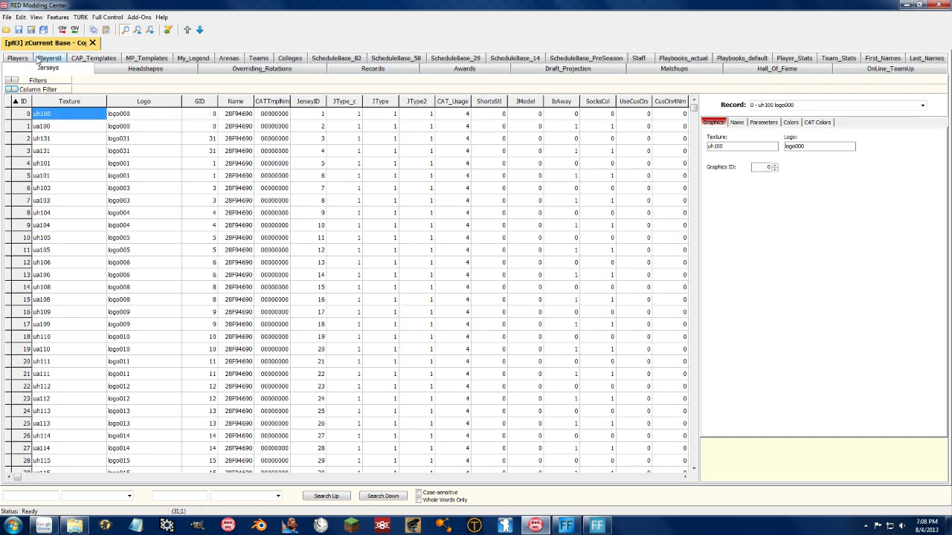
{"action": "left_click", "coordinate": [156, 201]}
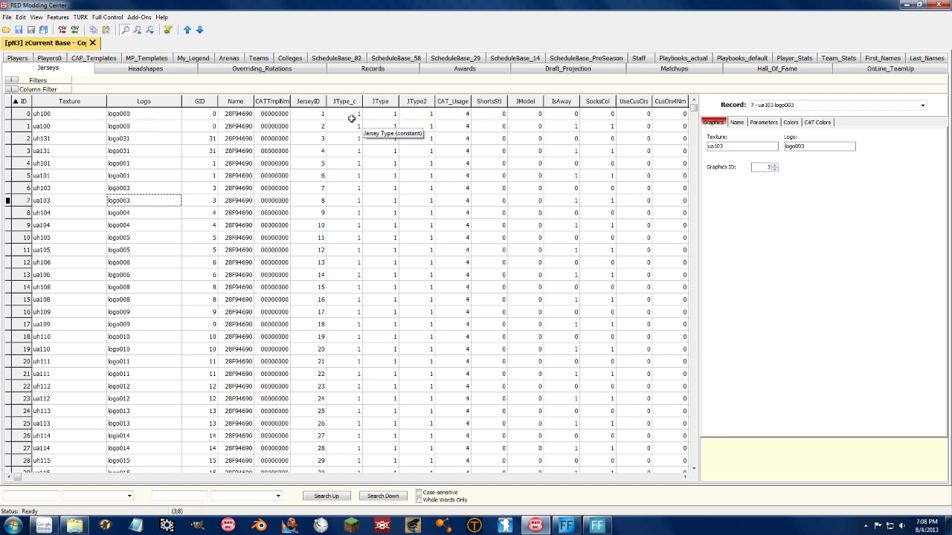
{"action": "left_click_drag", "start_coordinate": [351, 116], "coordinate": [346, 160]}
{"action": "left_click", "coordinate": [49, 161]}
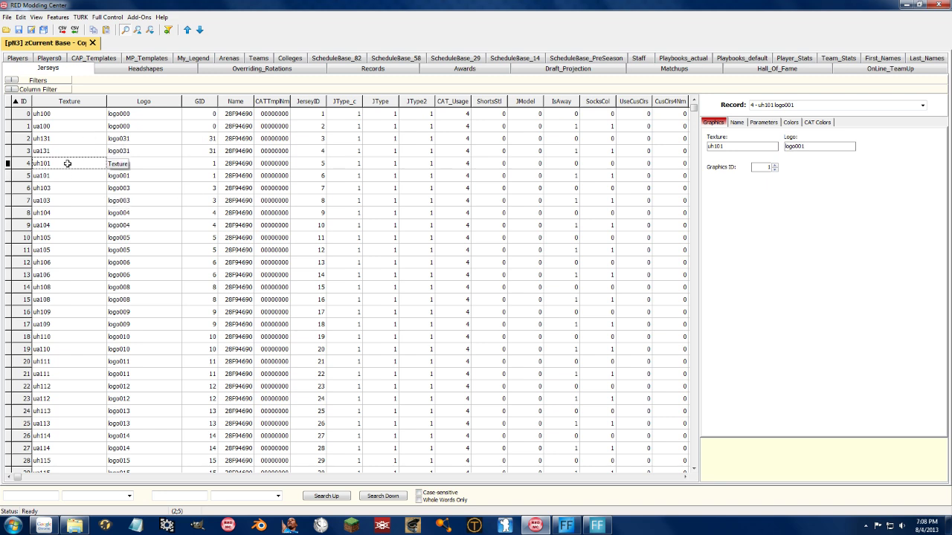
{"action": "key", "text": "Down"}
{"action": "key", "text": "Down"}
{"action": "key", "text": "Down"}
{"action": "key", "text": "Down"}
{"action": "key", "text": "Down"}
{"action": "key", "text": "Down"}
{"action": "key", "text": "Down"}
{"action": "key", "text": "Down"}
{"action": "key", "text": "Down"}
{"action": "key", "text": "Down"}
{"action": "key", "text": "Down"}
{"action": "key", "text": "Down"}
{"action": "key", "text": "Down"}
{"action": "key", "text": "Down"}
{"action": "key", "text": "Down"}
{"action": "key", "text": "Down"}
{"action": "key", "text": "Down"}
{"action": "key", "text": "Down"}
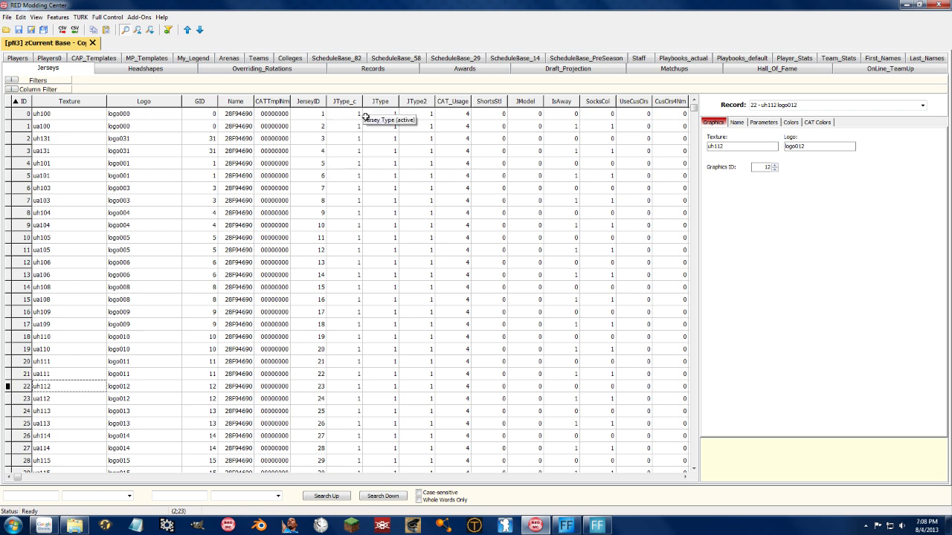
{"action": "left_click", "coordinate": [78, 116]}
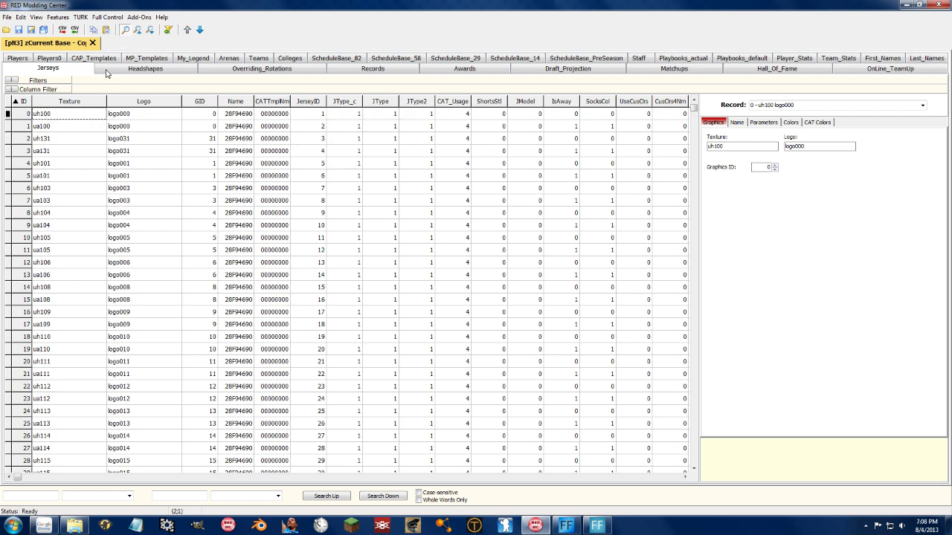
- Scroll down the jerseys to row 571's Texture cell, then switch to the Players table
{"action": "mouse_move", "coordinate": [693, 105]}
{"action": "left_mouse_down"}
{"action": "mouse_move", "coordinate": [713, 447]}
{"action": "mouse_move", "coordinate": [696, 282]}
{"action": "mouse_move", "coordinate": [693, 111]}
{"action": "left_mouse_up"}
{"action": "left_click_drag", "start_coordinate": [85, 125], "coordinate": [82, 411]}
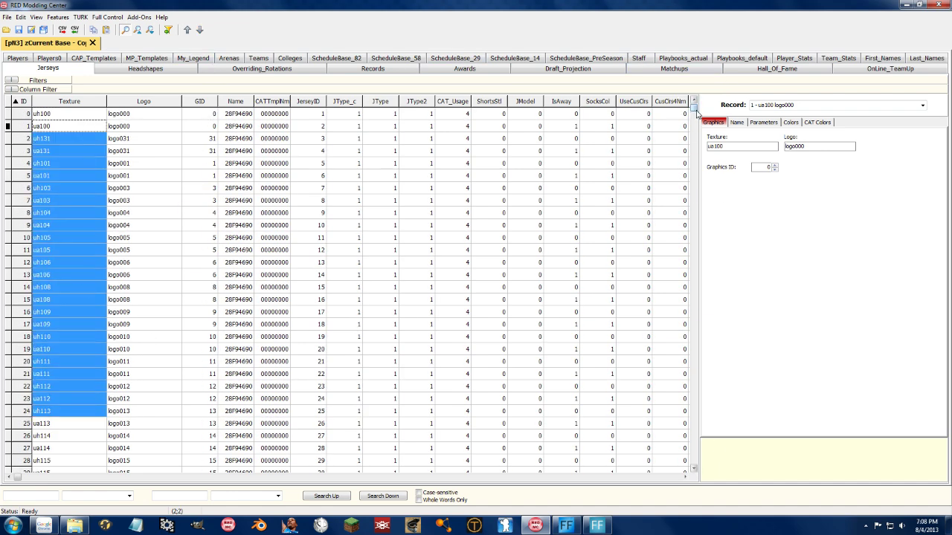
{"action": "left_click_drag", "start_coordinate": [695, 112], "coordinate": [697, 465]}
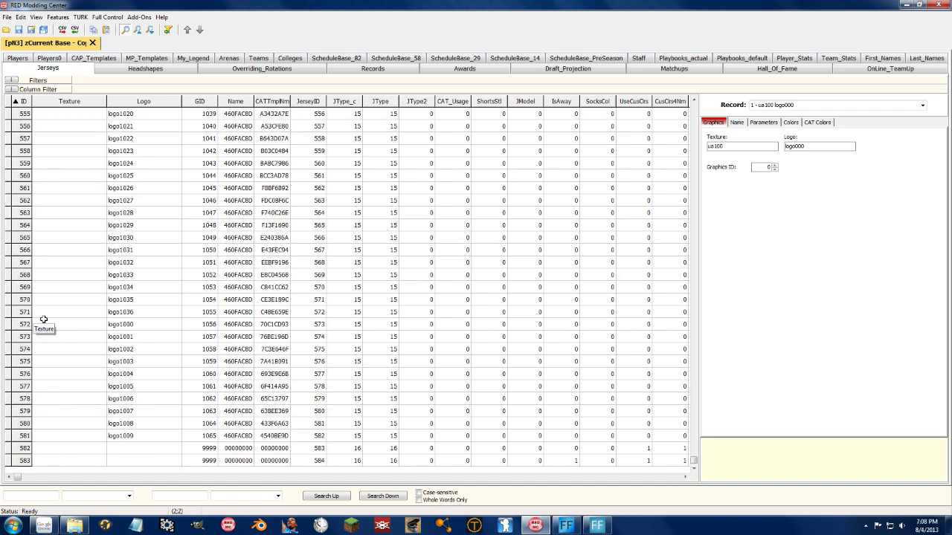
{"action": "left_click", "coordinate": [74, 311]}
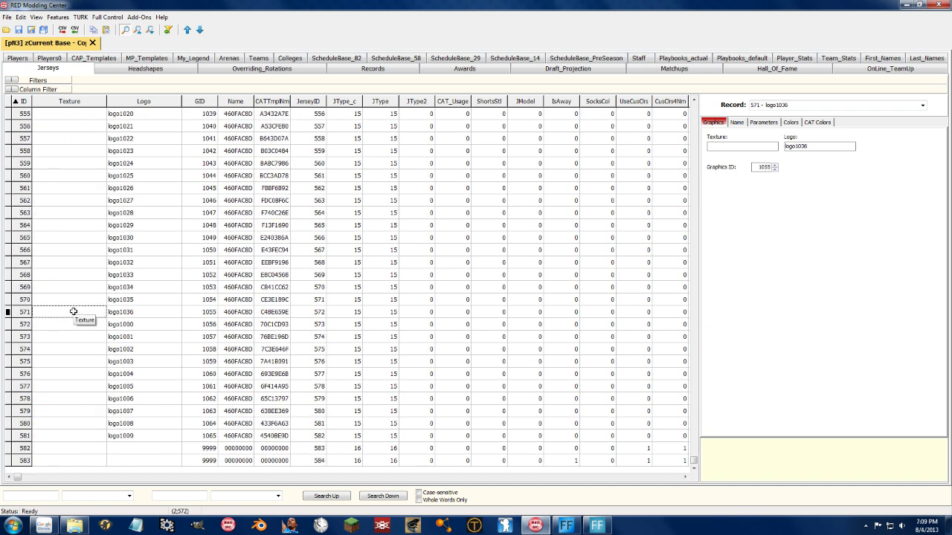
{"action": "left_click", "coordinate": [15, 59]}
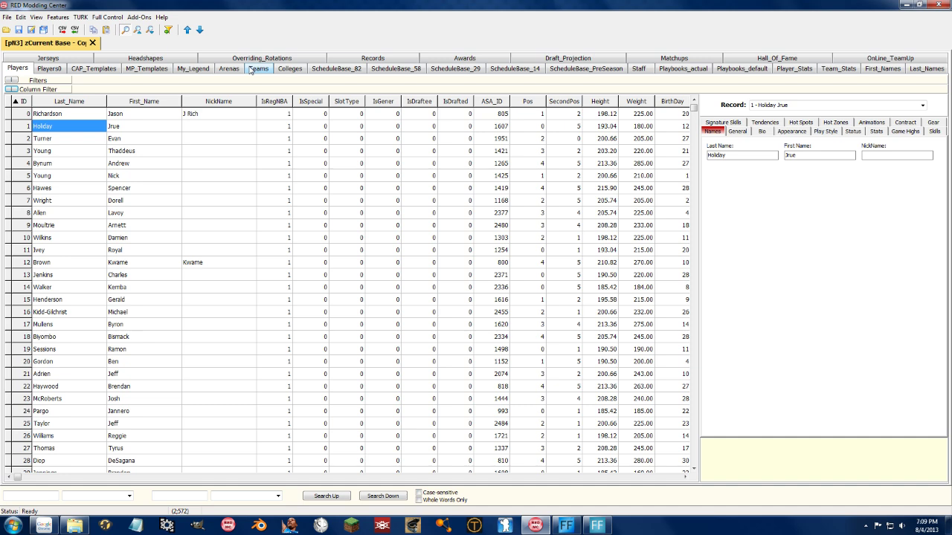
- Go through Teams to the Arenas table and scroll down to the last arena rows
{"action": "left_click", "coordinate": [255, 68]}
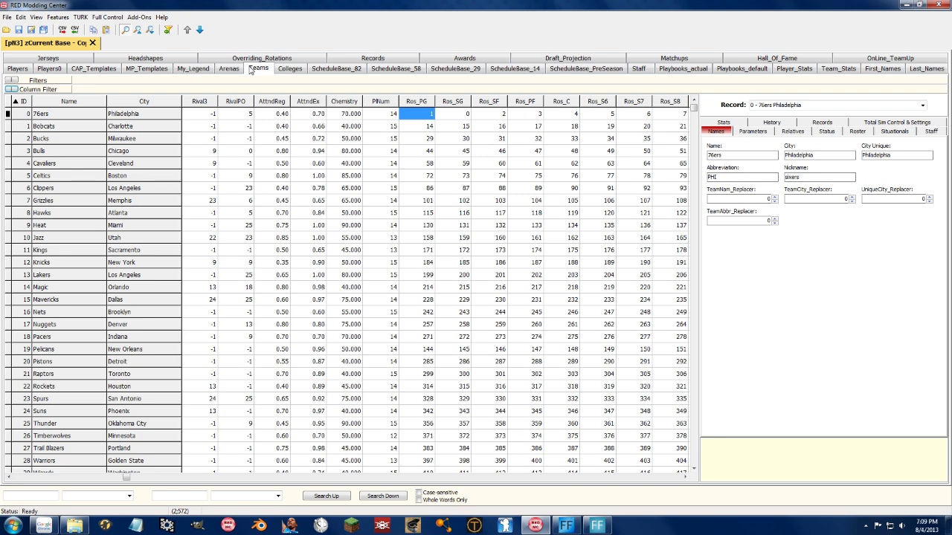
{"action": "left_click", "coordinate": [224, 69]}
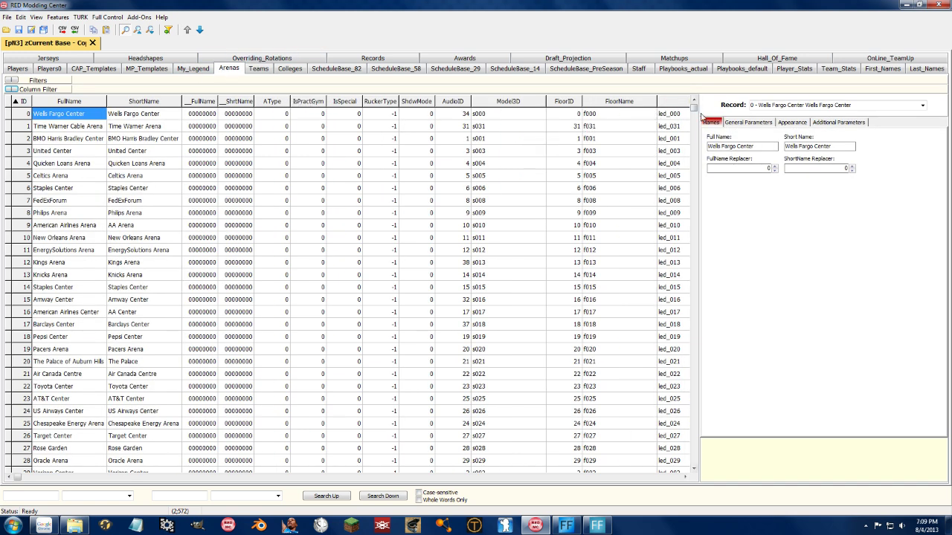
{"action": "scroll", "coordinate": [688, 156], "scroll_direction": "down", "scroll_amount": 4}
{"action": "left_click_drag", "start_coordinate": [693, 172], "coordinate": [693, 444]}
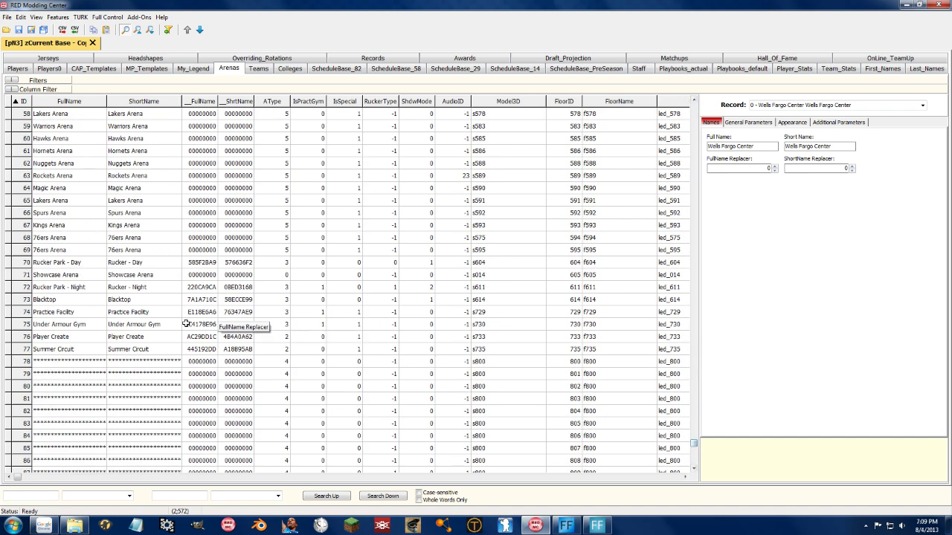
- Delete the Blacktop arena at row 73 with Full Control > Delete and confirm
{"action": "left_click", "coordinate": [139, 302]}
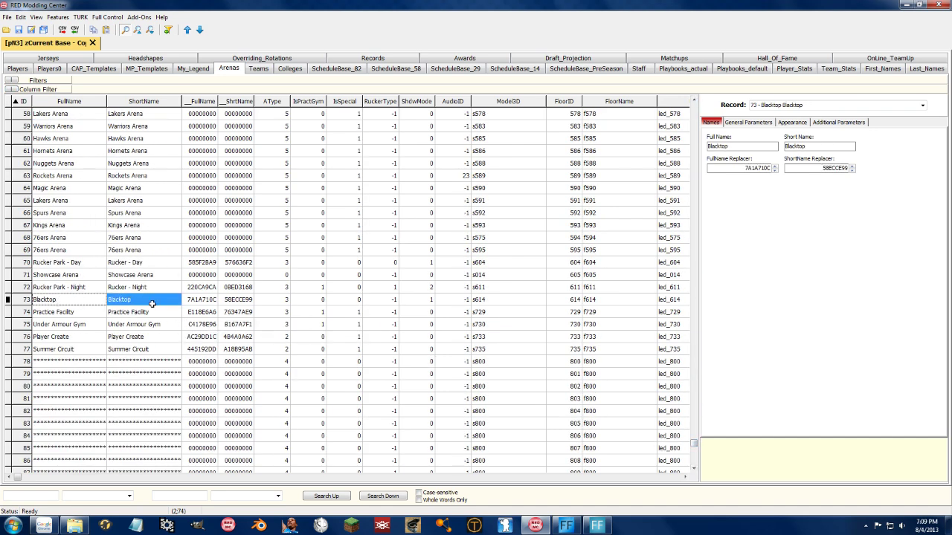
{"action": "left_click", "coordinate": [101, 321]}
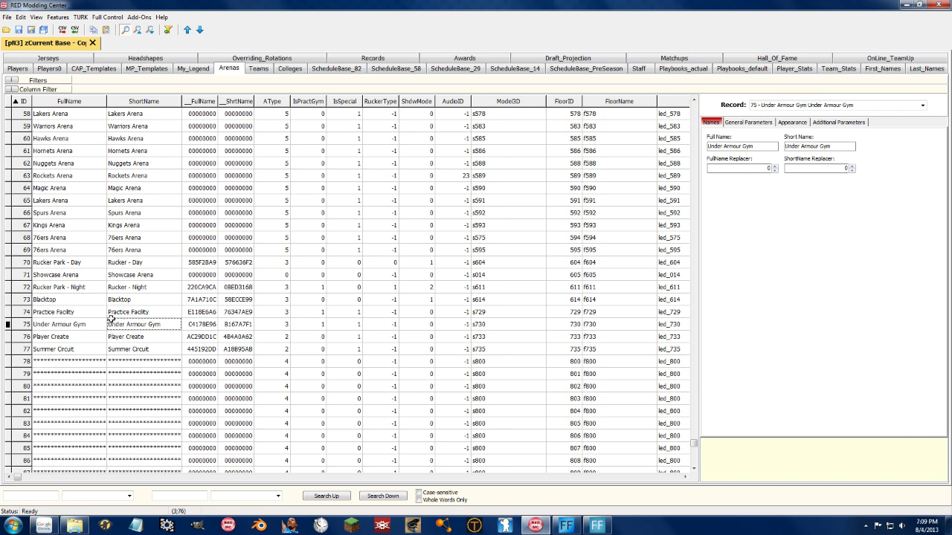
{"action": "left_click", "coordinate": [75, 305]}
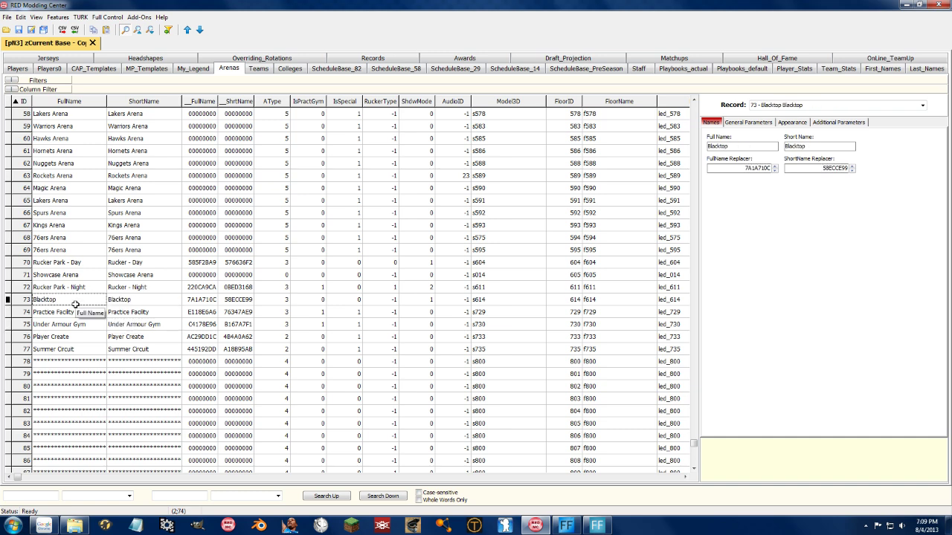
{"action": "left_click", "coordinate": [114, 299]}
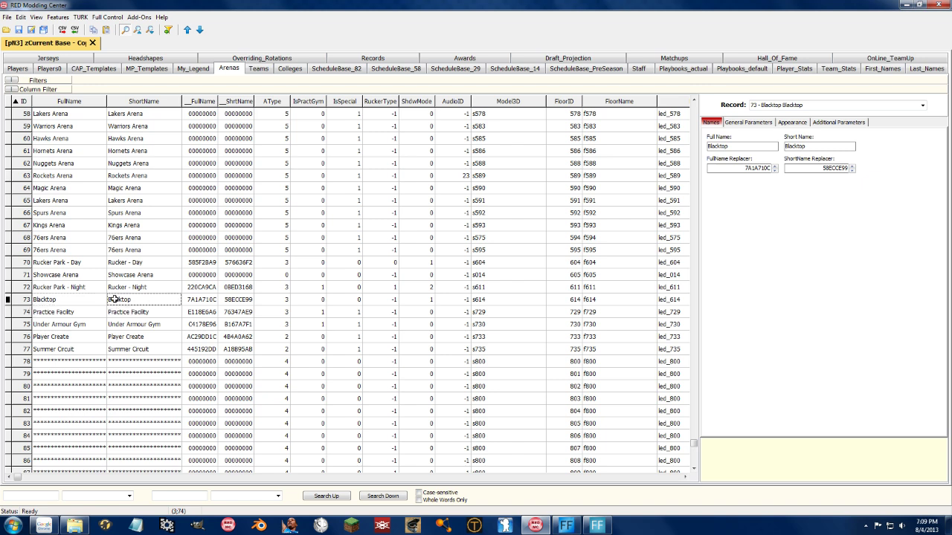
{"action": "left_click", "coordinate": [79, 302]}
{"action": "left_click", "coordinate": [107, 16]}
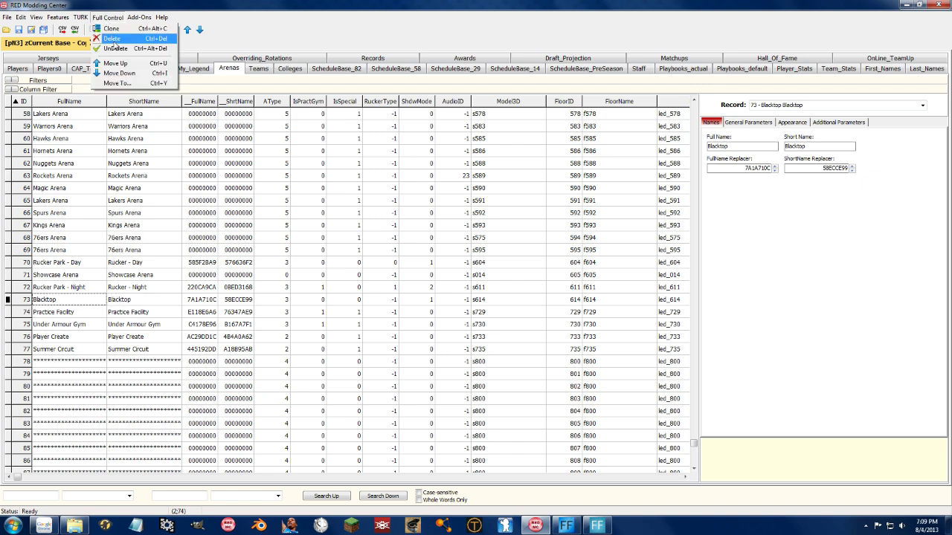
{"action": "left_click", "coordinate": [114, 41]}
{"action": "left_click", "coordinate": [75, 325]}
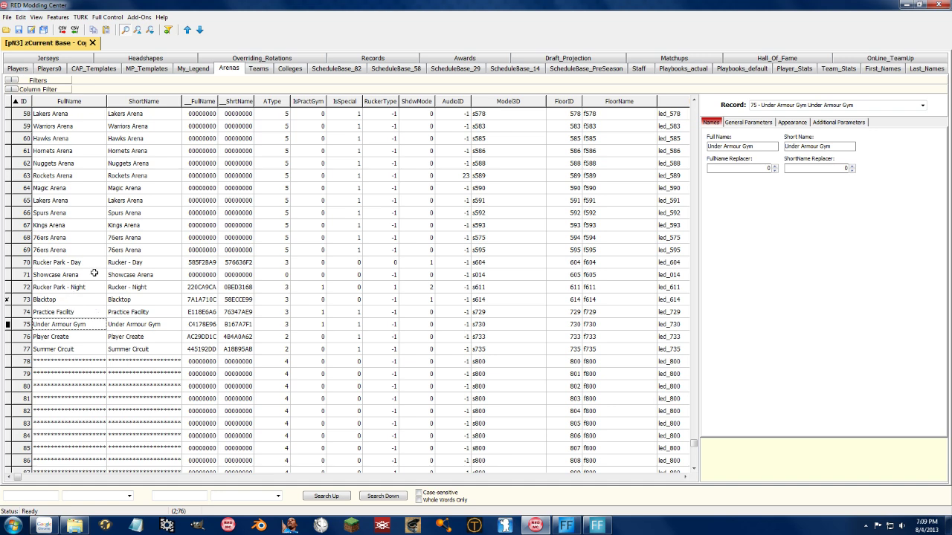
{"action": "left_click", "coordinate": [72, 262]}
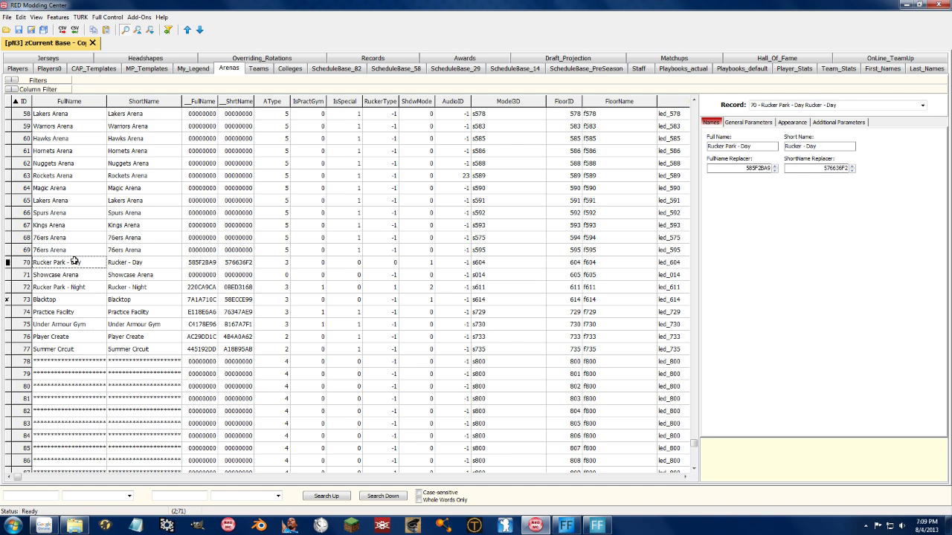
- Select Rucker Park - Night at row 72, comparing its values with Practice Facility and Hawks Arena
{"action": "left_click", "coordinate": [78, 287]}
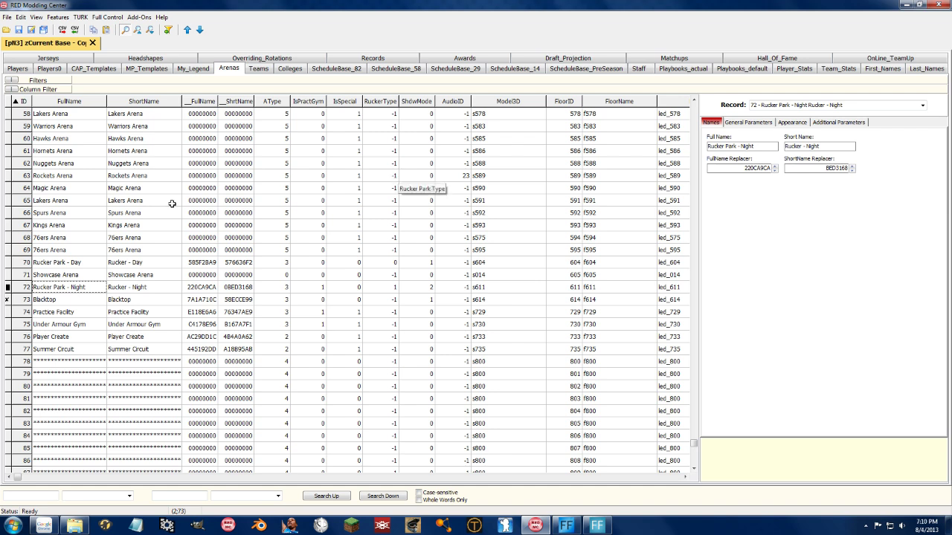
{"action": "left_click", "coordinate": [70, 312]}
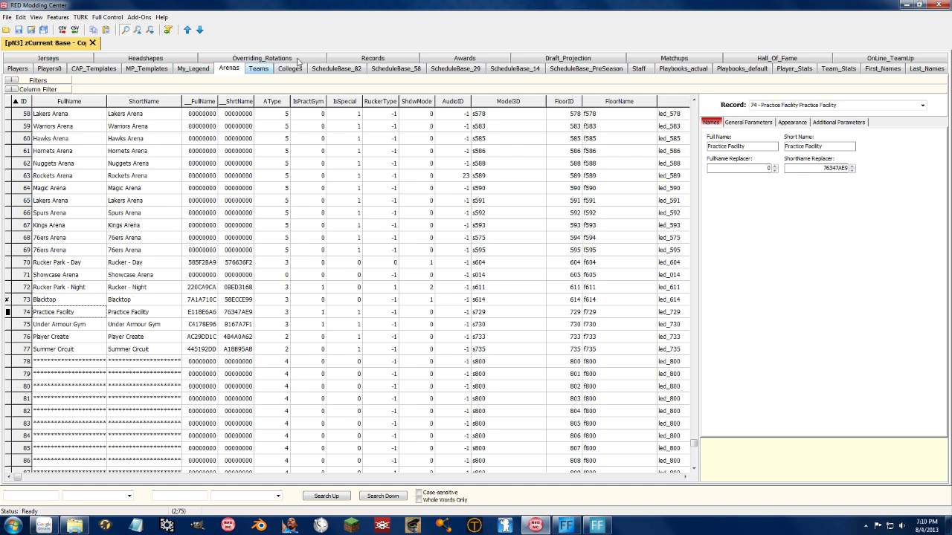
{"action": "left_click", "coordinate": [58, 290]}
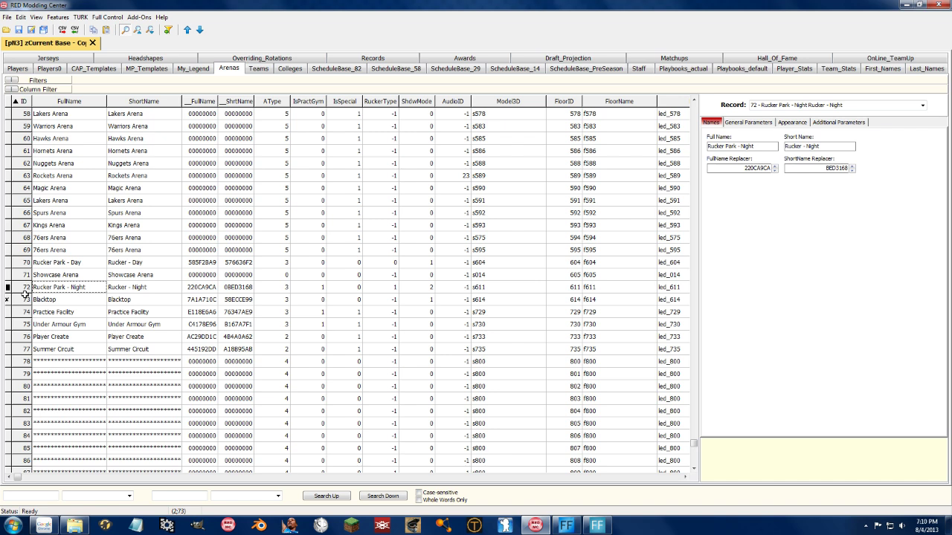
{"action": "left_click_drag", "start_coordinate": [296, 287], "coordinate": [453, 287]}
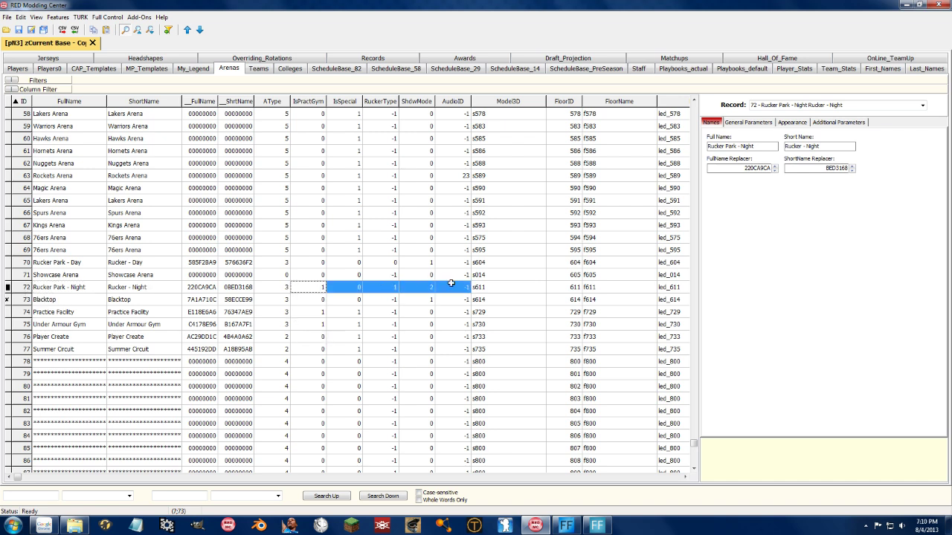
{"action": "left_click", "coordinate": [323, 139]}
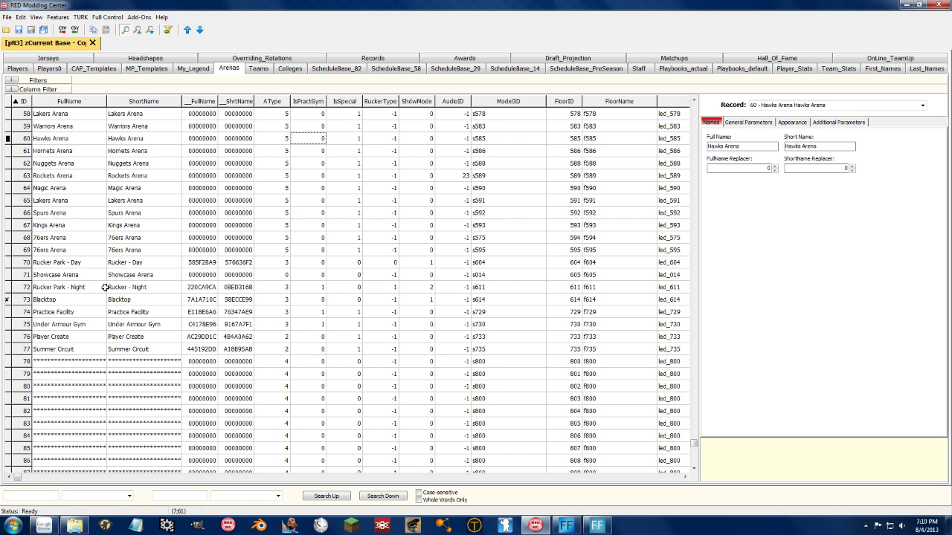
{"action": "left_click", "coordinate": [78, 287]}
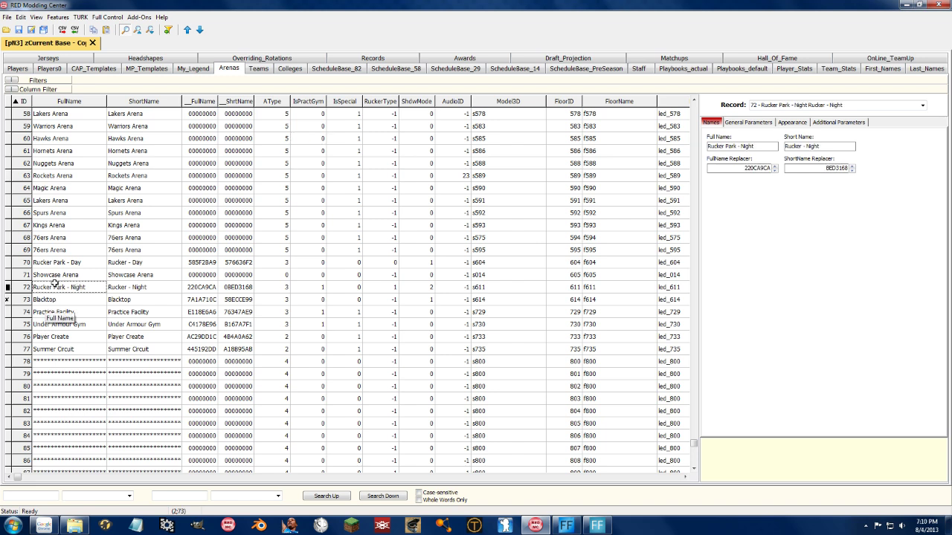
- Clone the Rucker Park - Night arena four times, creating rows 90–93
{"action": "left_click", "coordinate": [108, 17]}
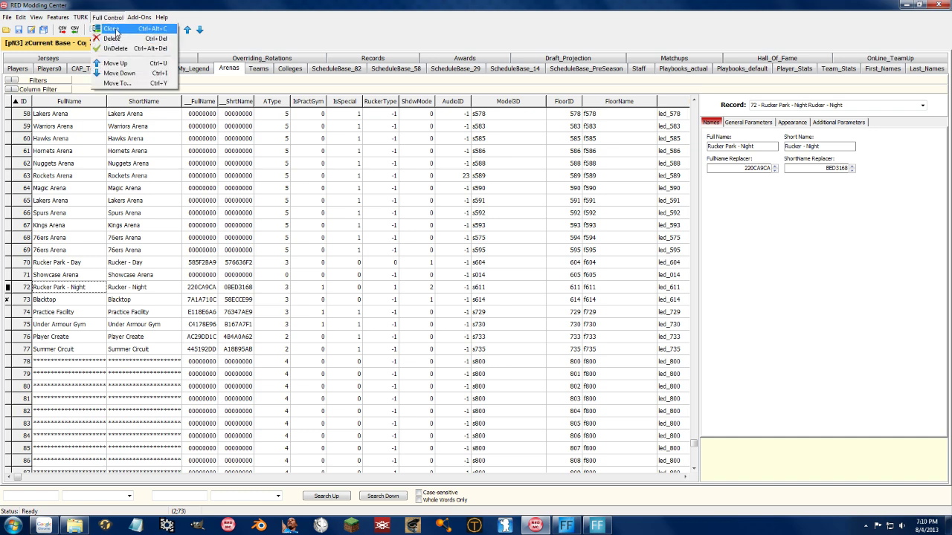
{"action": "left_click", "coordinate": [108, 17]}
{"action": "left_click", "coordinate": [108, 17]}
{"action": "left_click", "coordinate": [108, 17]}
{"action": "left_click", "coordinate": [108, 17]}
{"action": "left_click", "coordinate": [106, 20]}
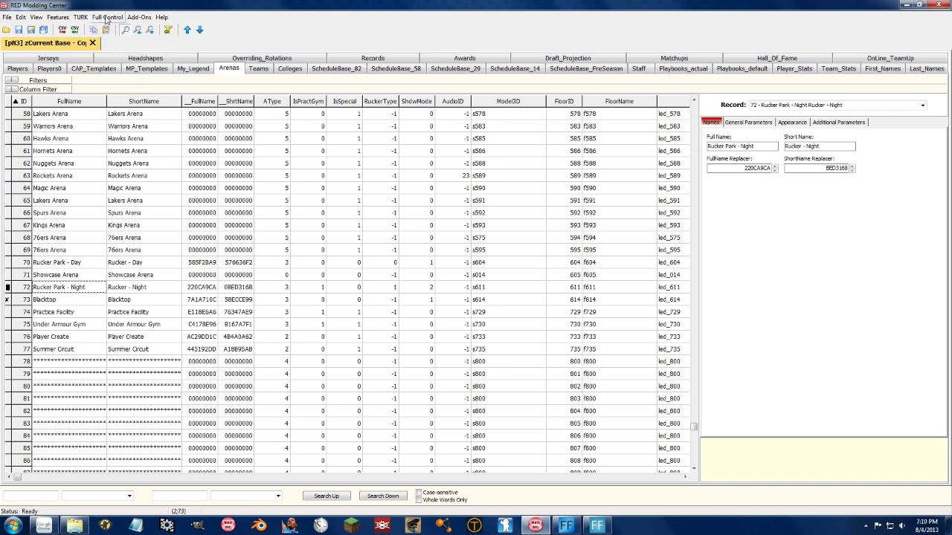
{"action": "left_click", "coordinate": [106, 20]}
{"action": "left_click", "coordinate": [106, 20]}
- Change row 90's full name to 'R' and dismiss the resulting error message
{"action": "scroll", "coordinate": [695, 424], "scroll_direction": "down", "scroll_amount": 3}
{"action": "left_click_drag", "start_coordinate": [68, 436], "coordinate": [69, 461]}
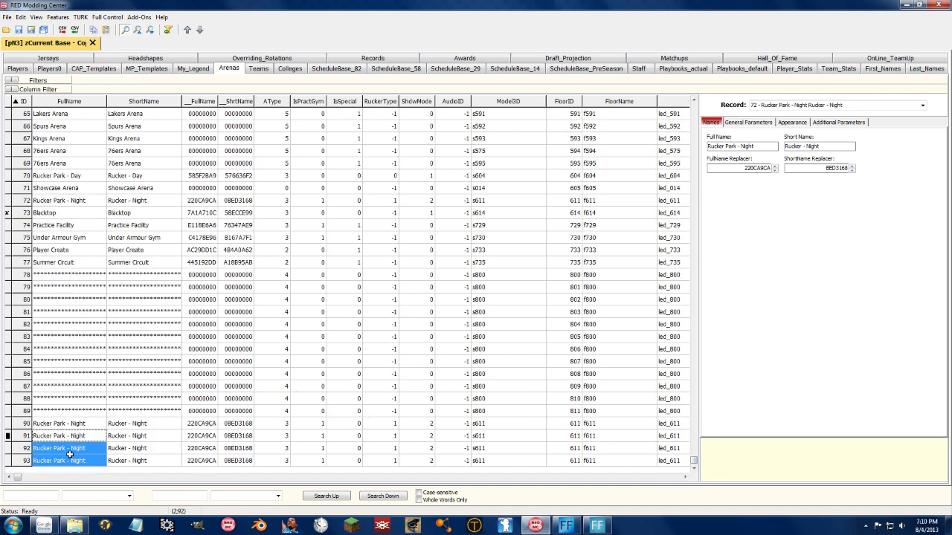
{"action": "left_click", "coordinate": [72, 425]}
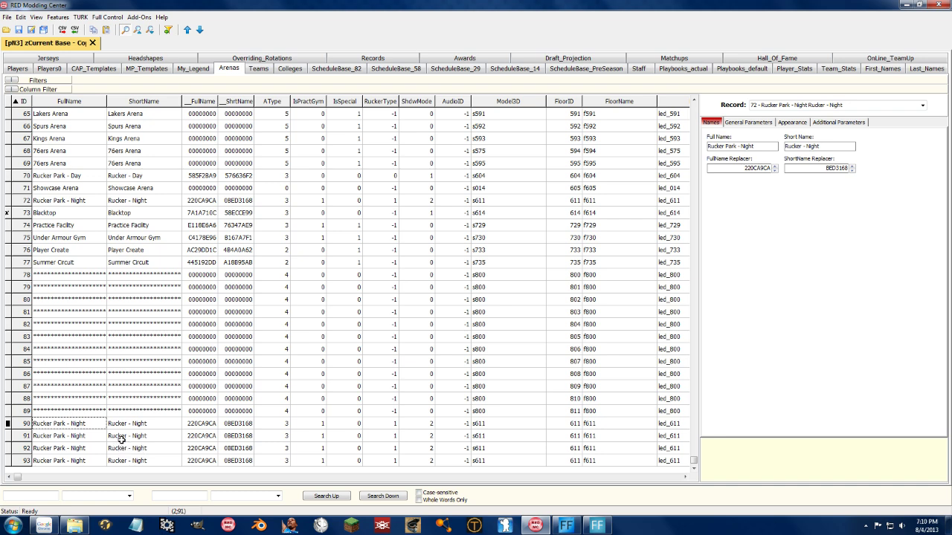
{"action": "type", "text": "R"}
{"action": "key", "text": "Return"}
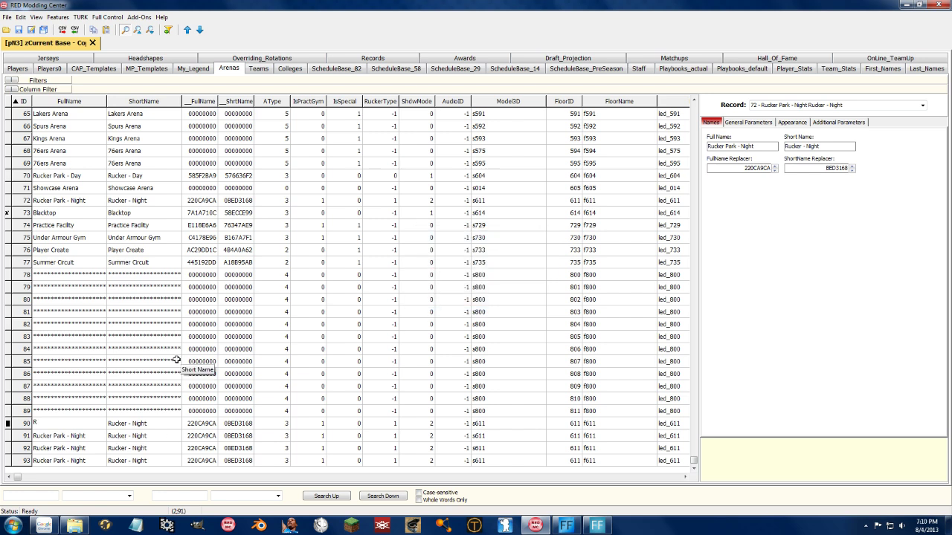
{"action": "left_click", "coordinate": [83, 393]}
{"action": "left_click", "coordinate": [514, 306]}
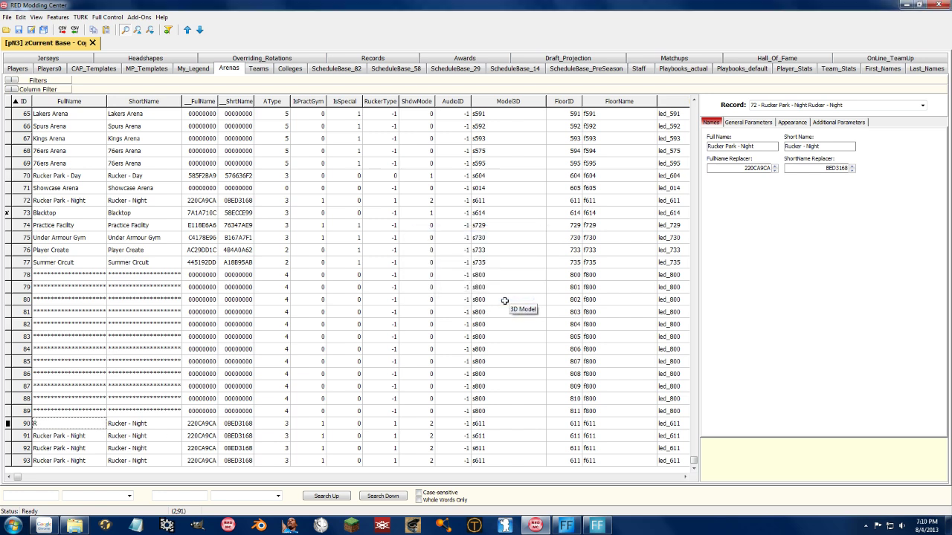
{"action": "left_click", "coordinate": [130, 314]}
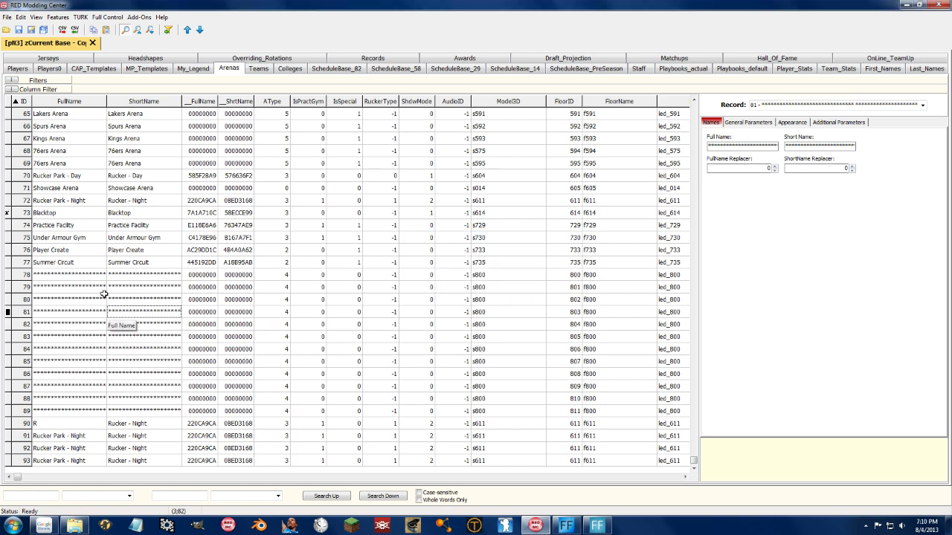
{"action": "left_click", "coordinate": [512, 423]}
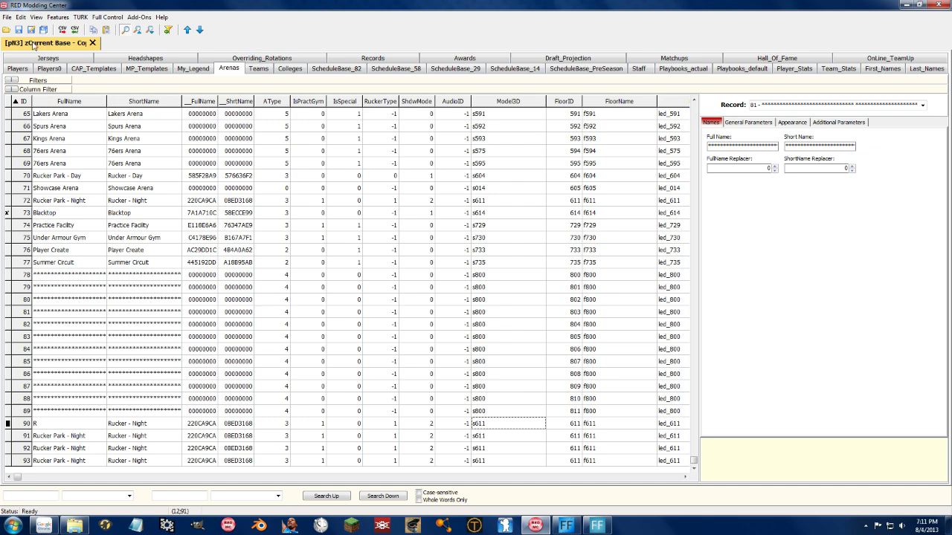
- Switch from the Arenas table back to the roster's Players table
{"action": "left_click", "coordinate": [18, 68]}
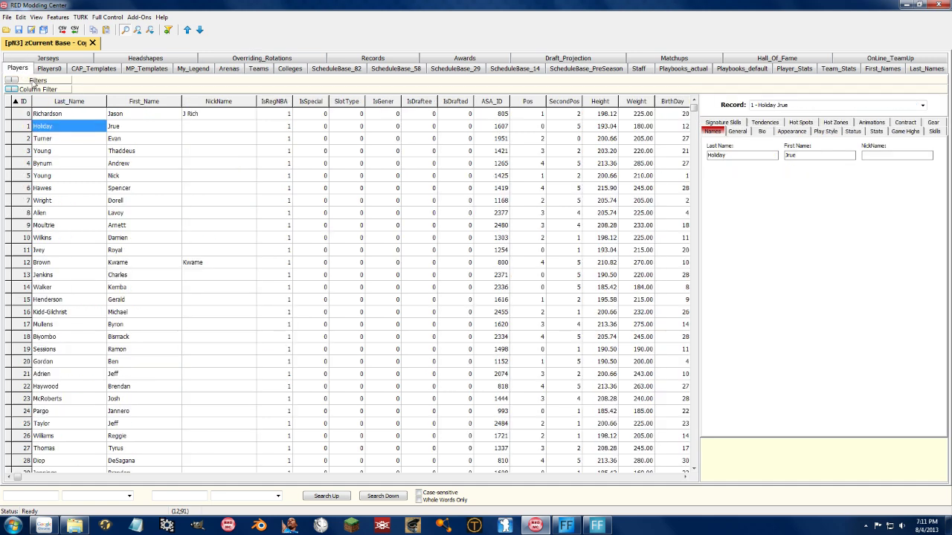
{"action": "left_click", "coordinate": [66, 18]}
{"action": "mouse_move", "coordinate": [70, 30]}
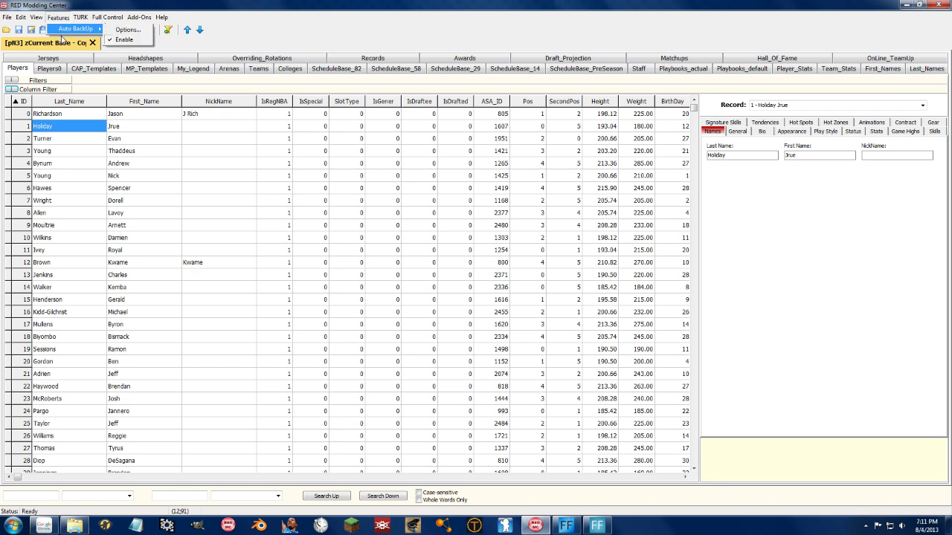
{"action": "left_click", "coordinate": [123, 40]}
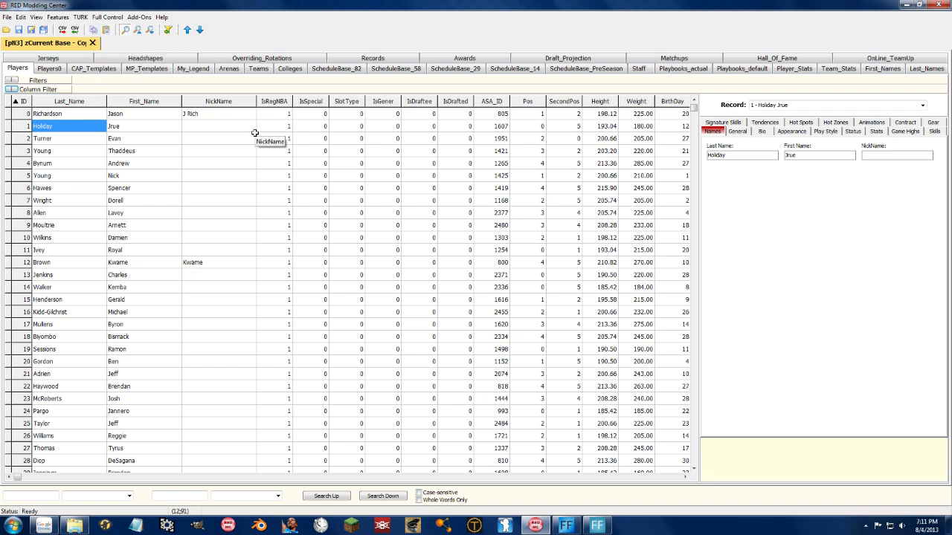